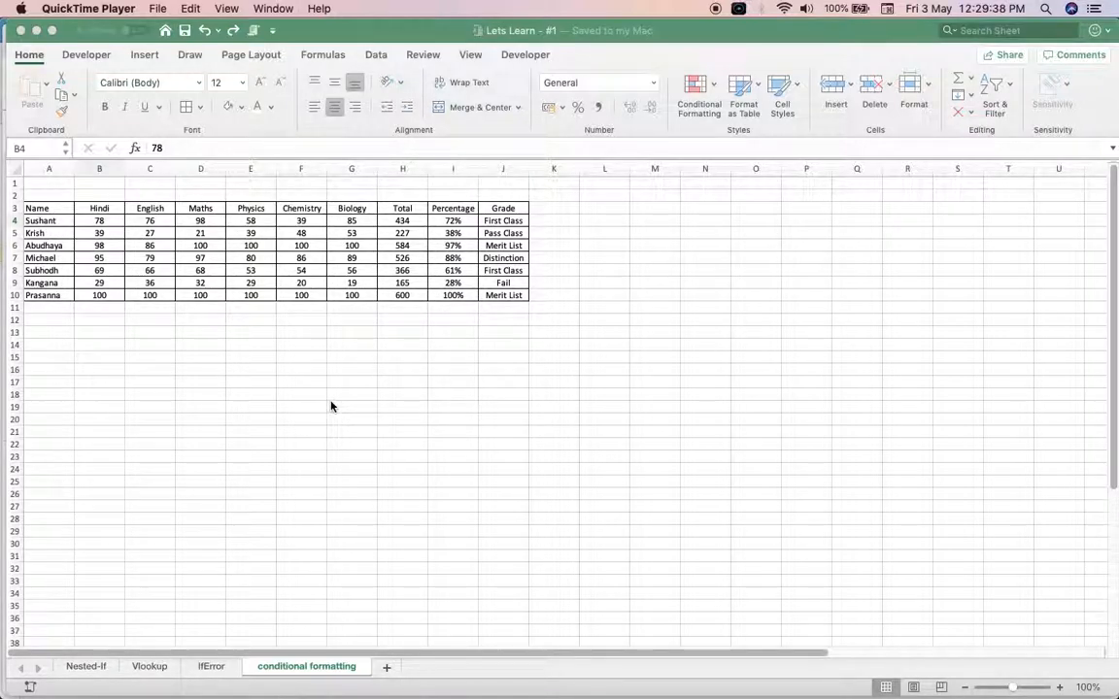
Step: Highlight the subject marks in B4:G10 that are greater than 75 using Green Fill with Dark Green Text
click(109, 223)
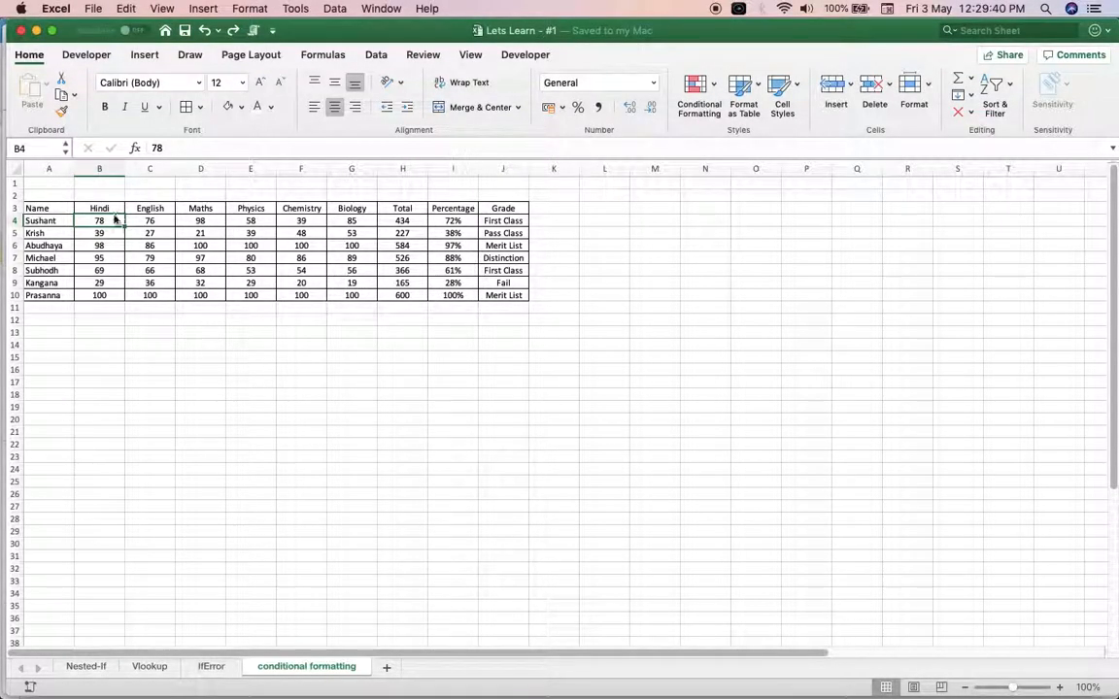
drag(105, 221, 351, 297)
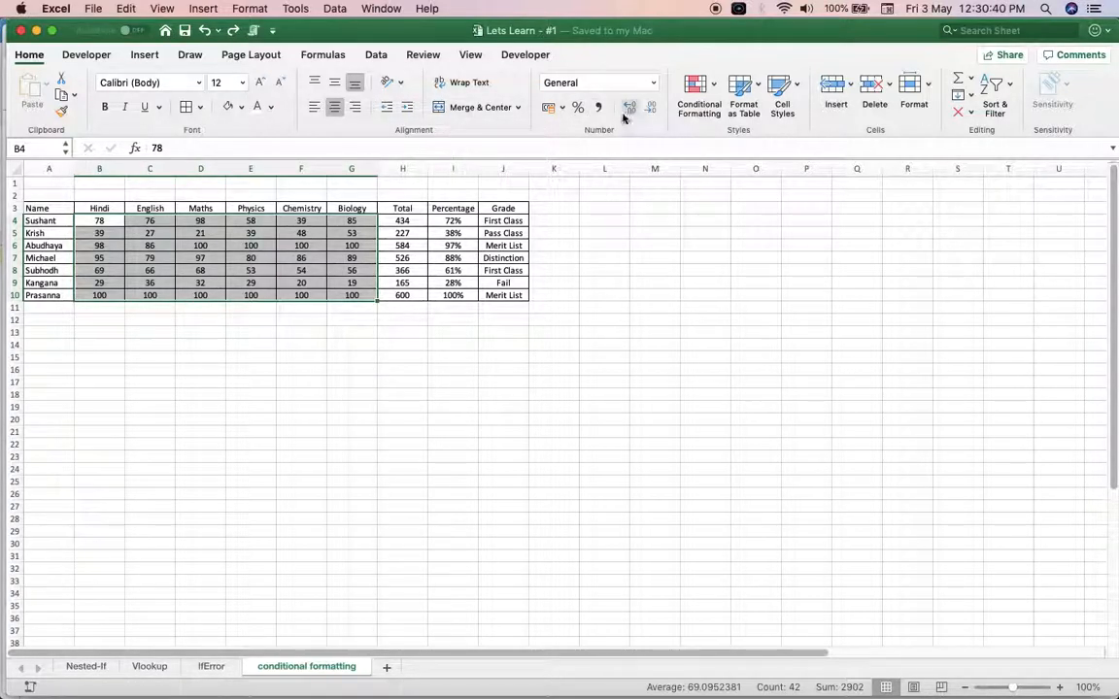
click(716, 90)
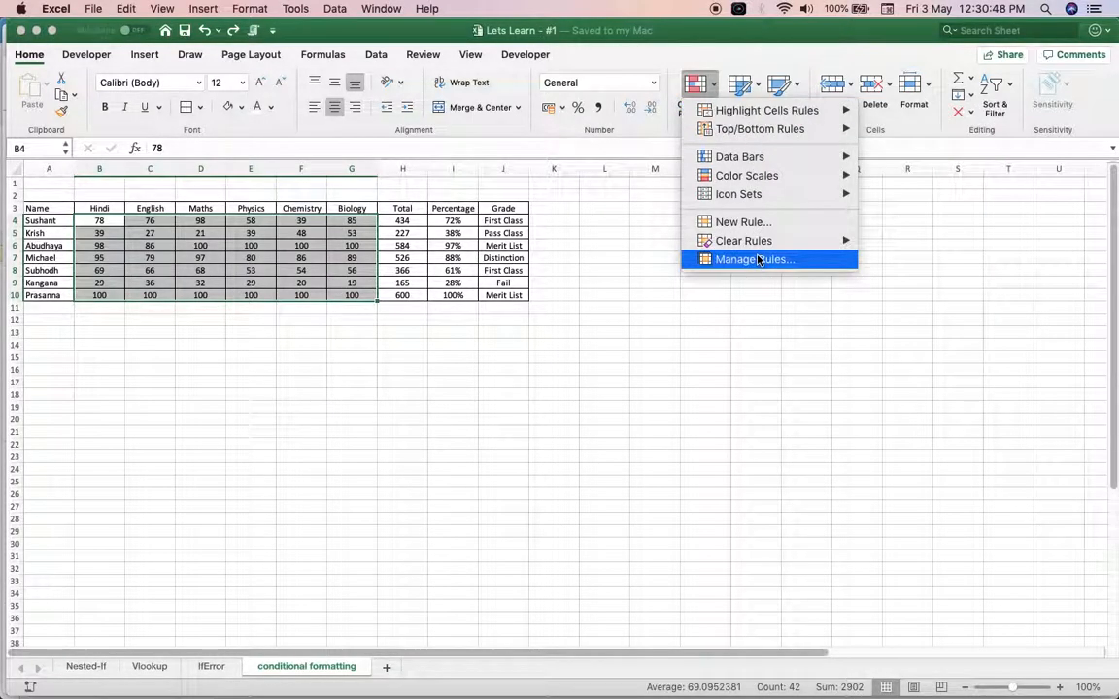
mouse_move(752, 119)
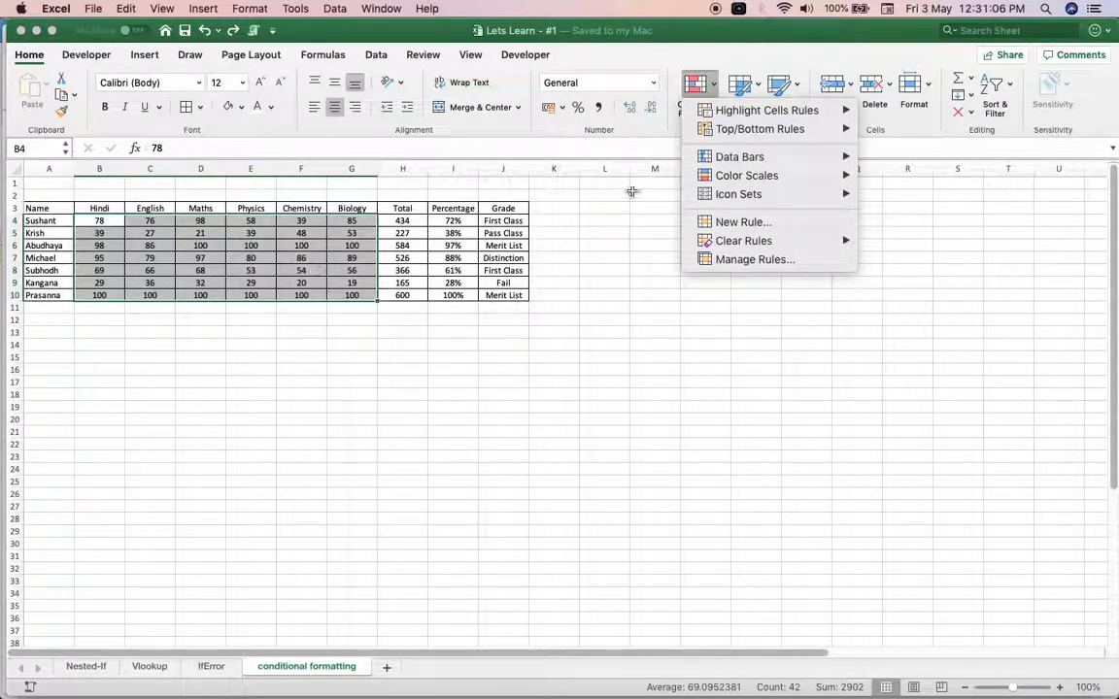
mouse_move(802, 114)
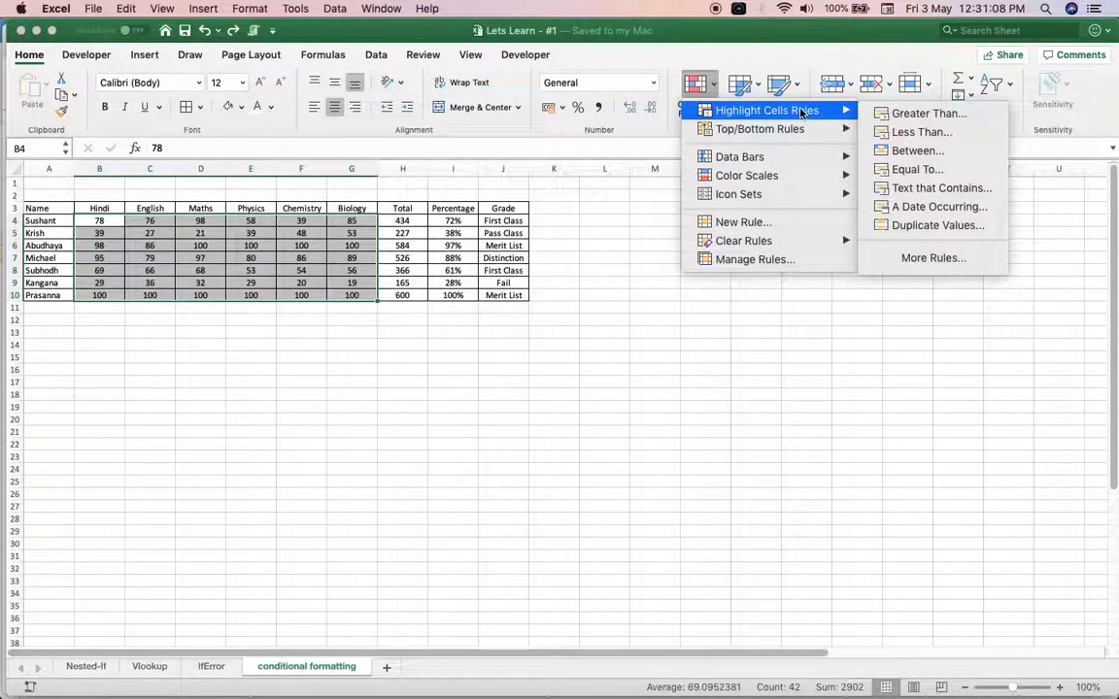
click(911, 114)
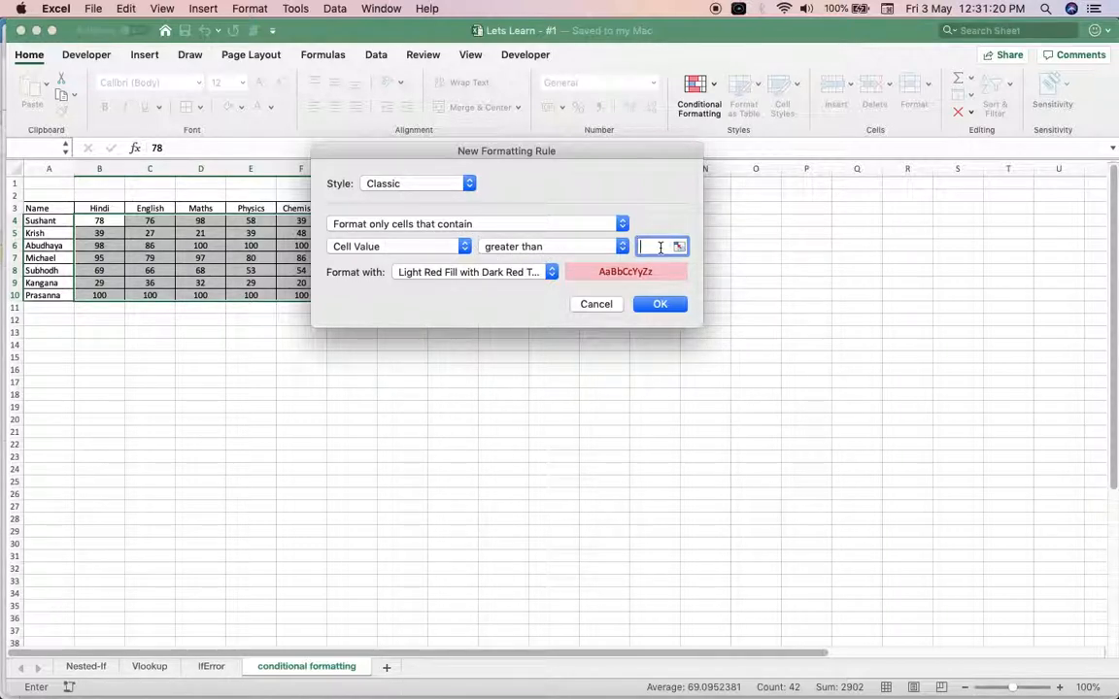
text(75)
click(463, 276)
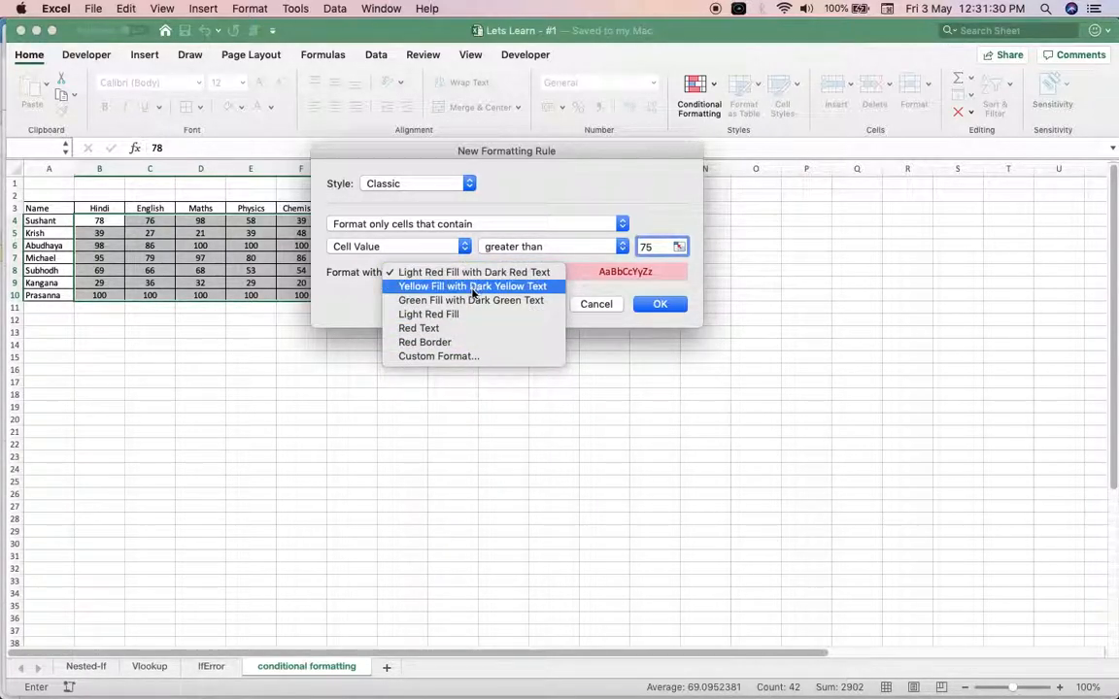
click(474, 302)
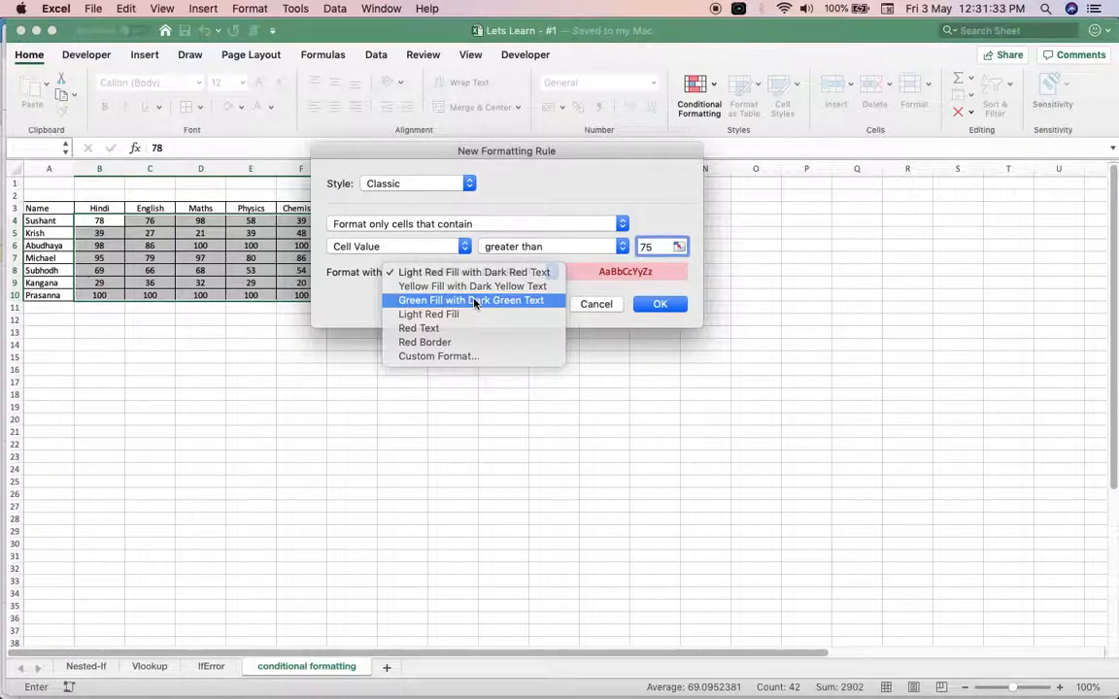
click(657, 305)
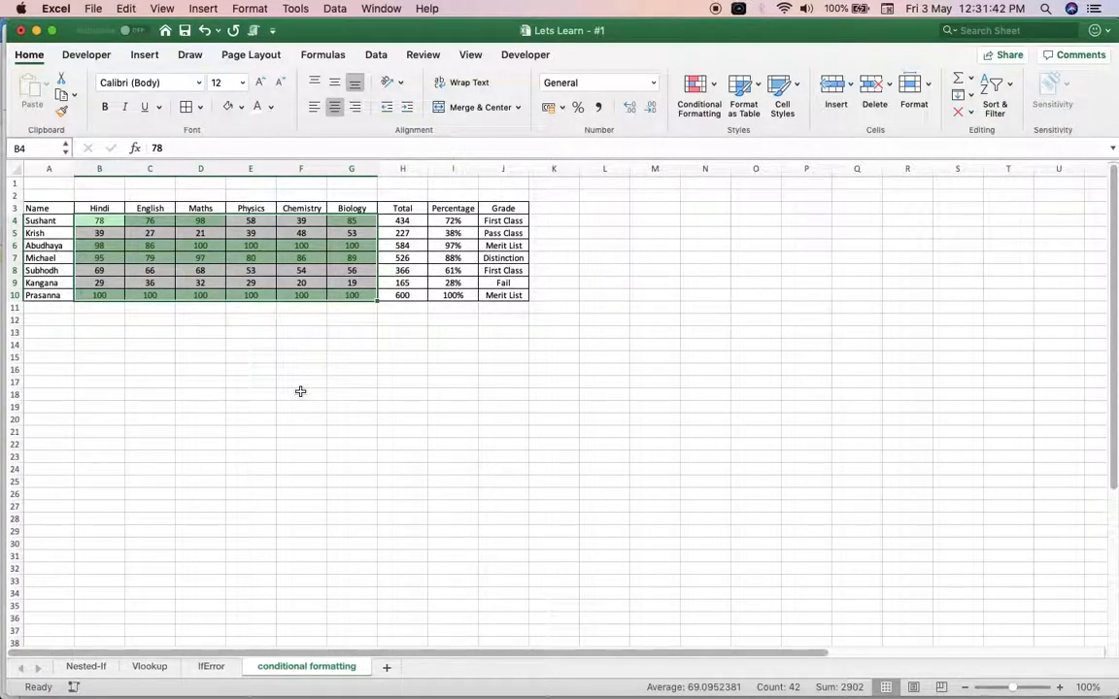
click(165, 369)
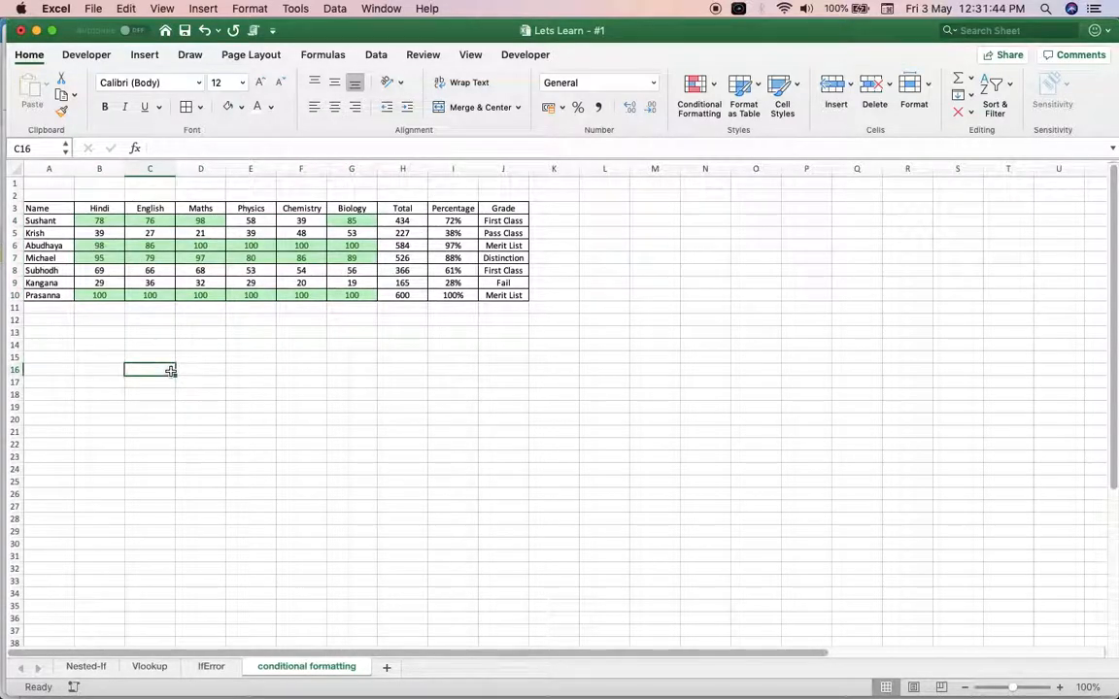
Step: Highlight the low subject marks in B4:G10 with a less-than rule using Light Red Fill with Dark Red Text
drag(88, 221, 343, 299)
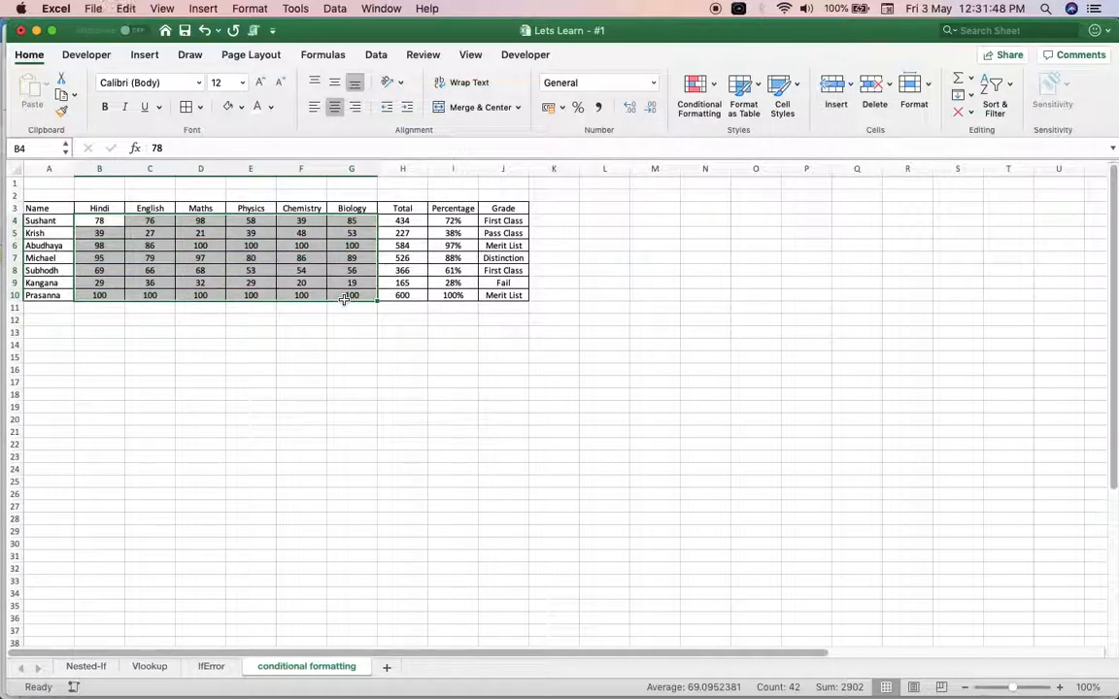
click(699, 94)
mouse_move(767, 112)
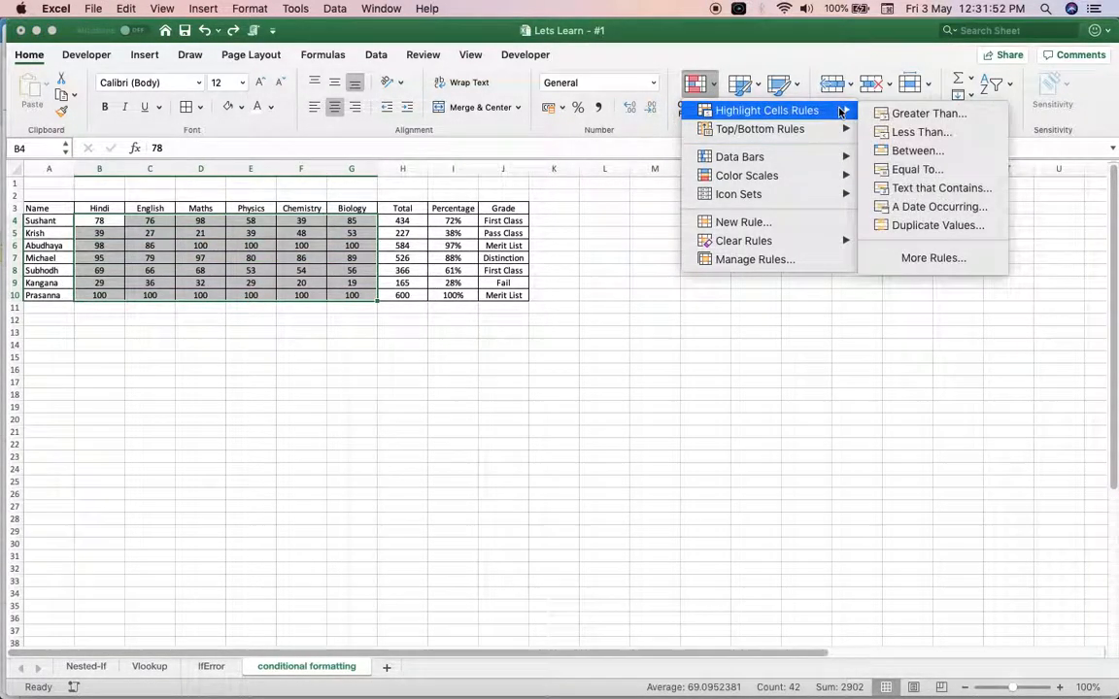
click(906, 131)
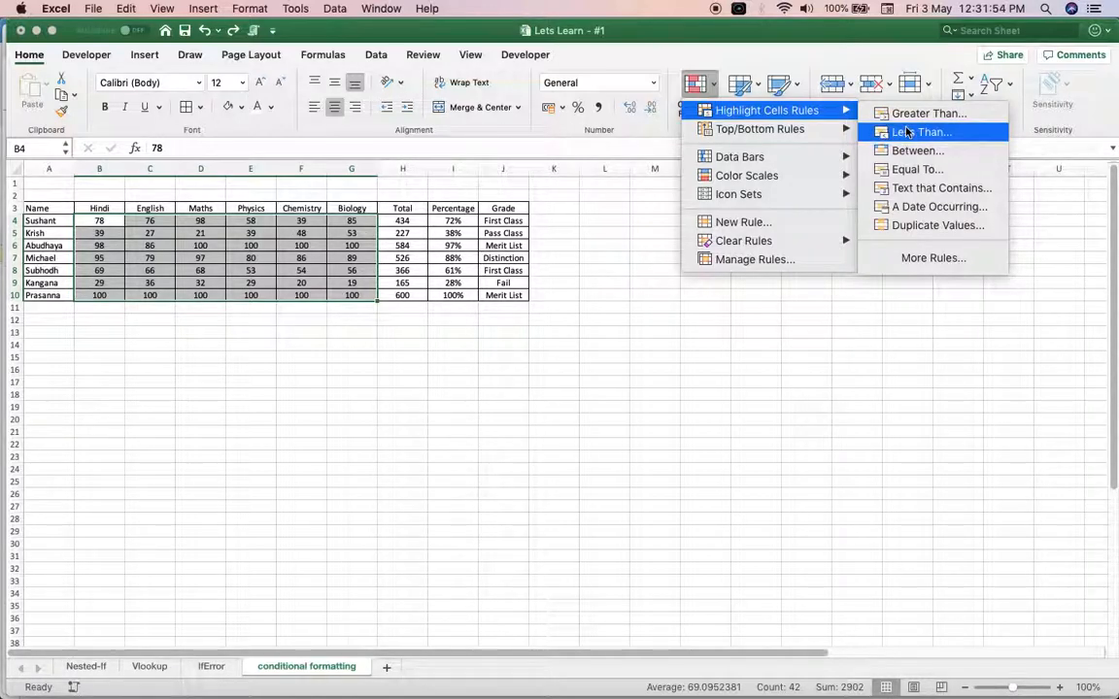
click(515, 273)
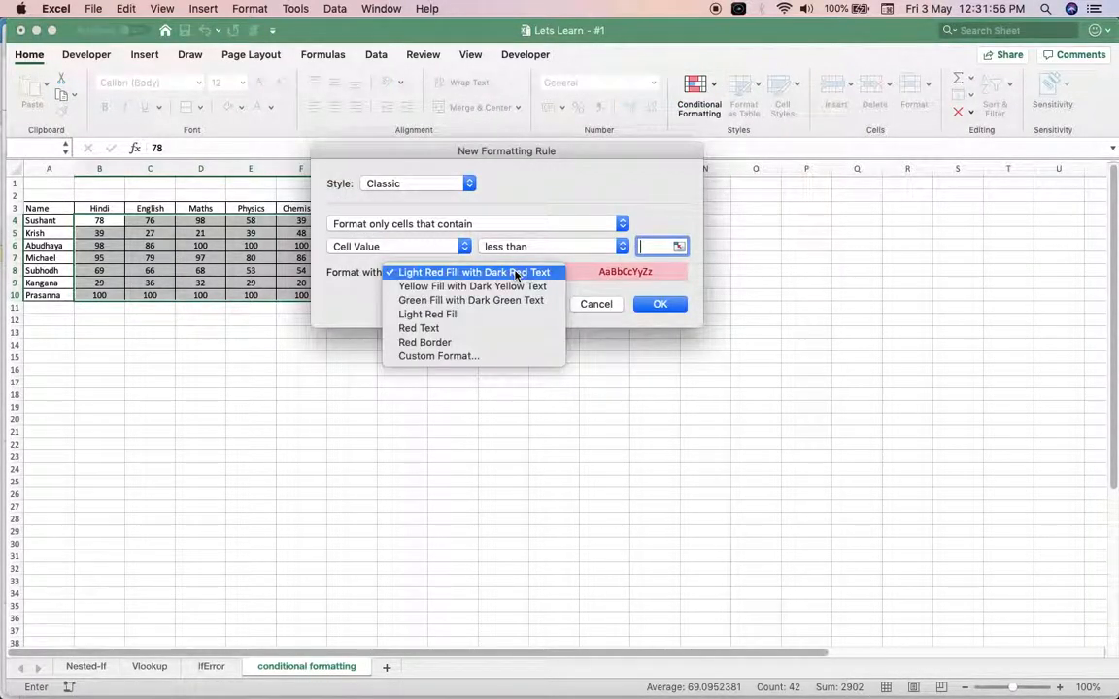
click(515, 273)
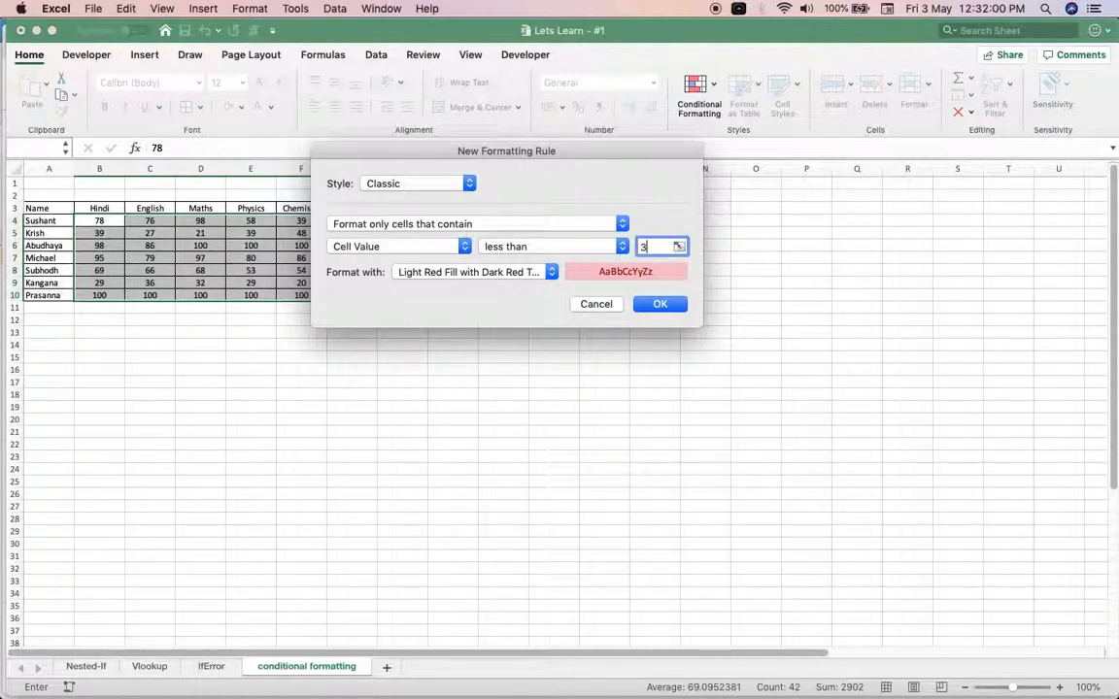
click(659, 305)
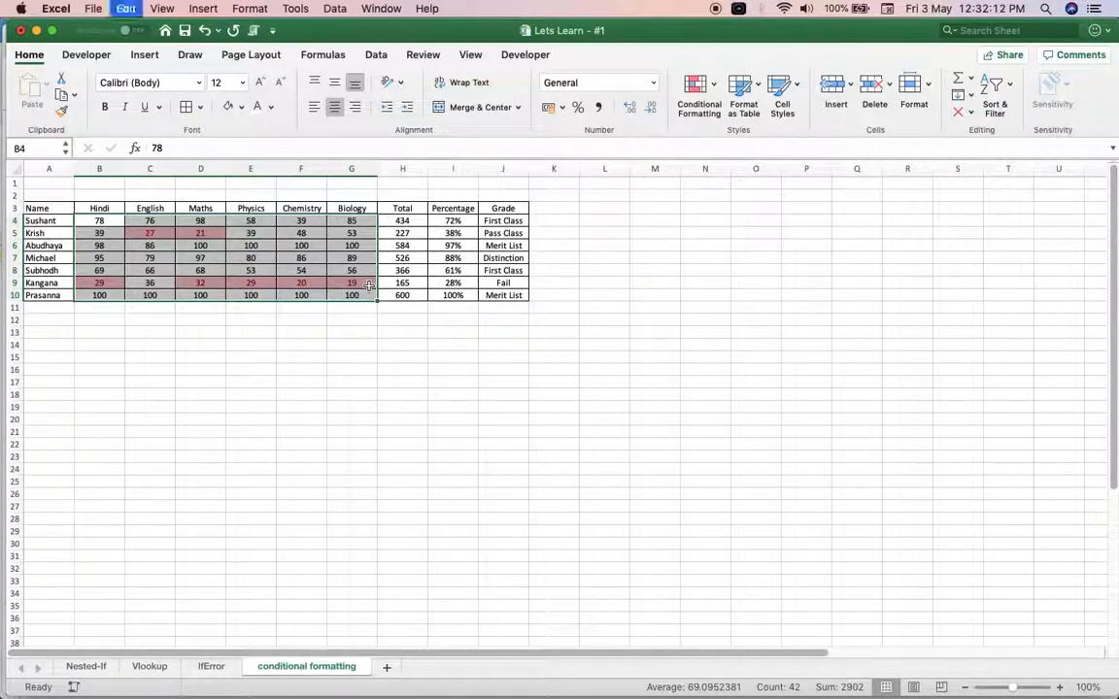
Step: Highlight the marks in B4:G10 between 75 and 100 using Light Red Fill with Dark Red Text, and undo the rule
click(699, 87)
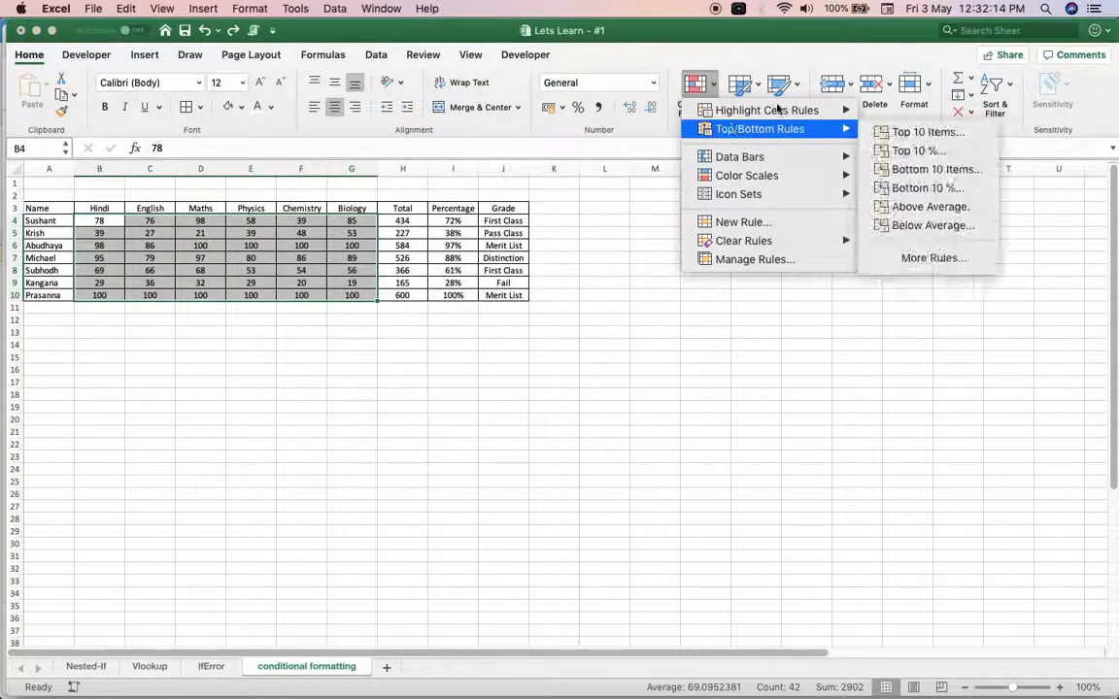
mouse_move(777, 110)
click(938, 152)
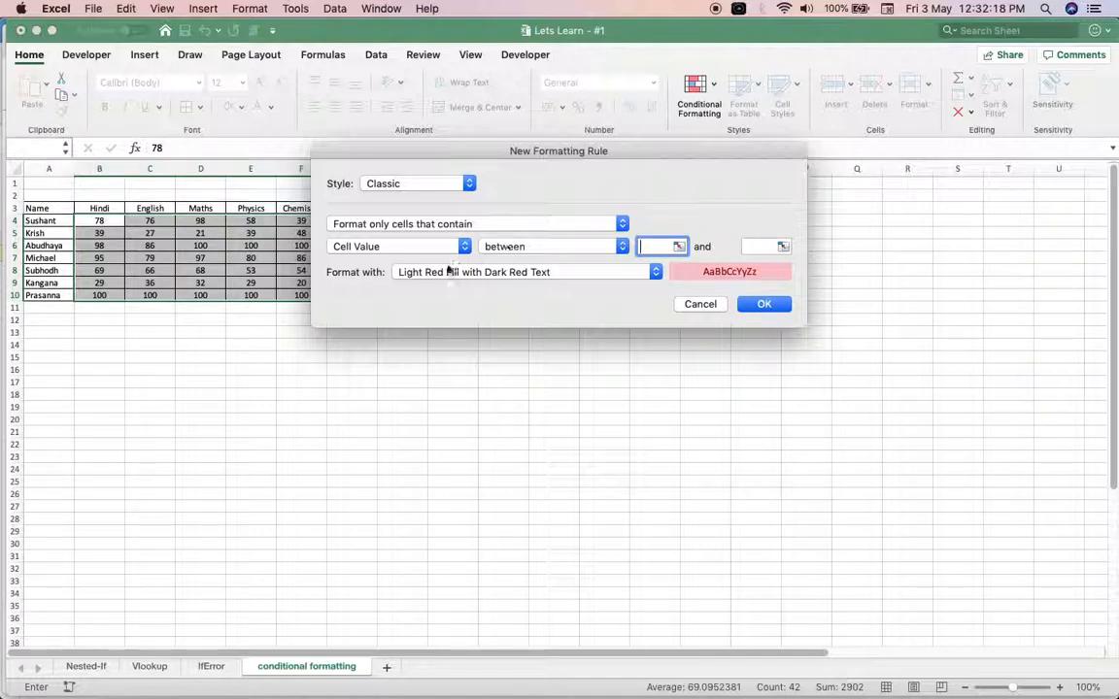
text(75)
key(Tab)
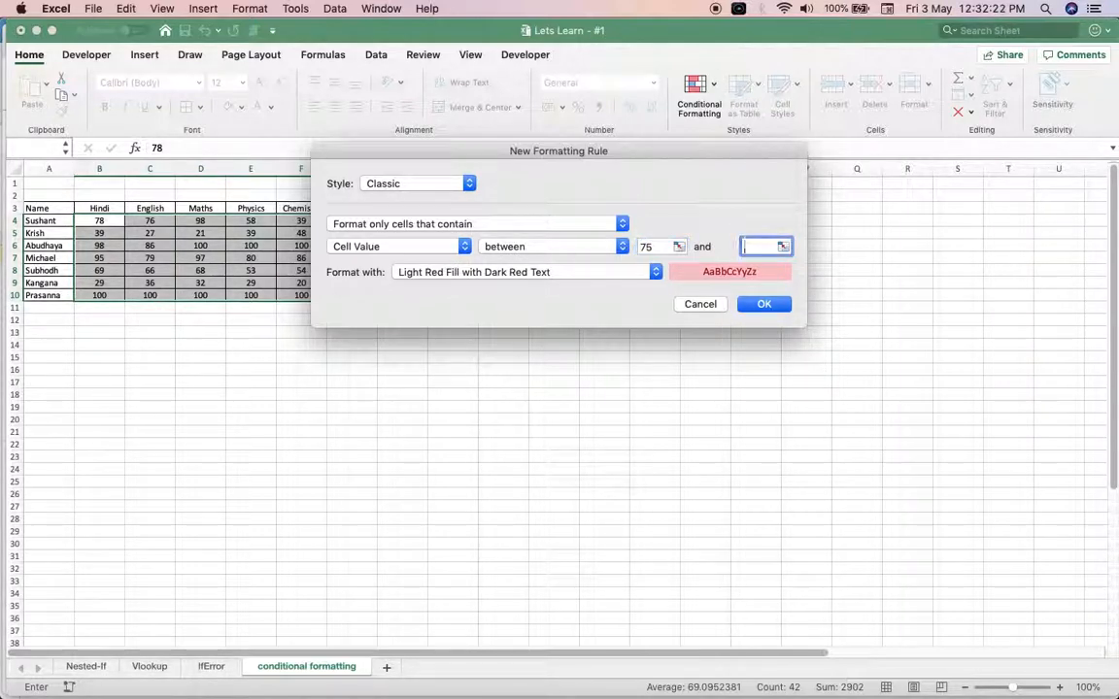
text(100)
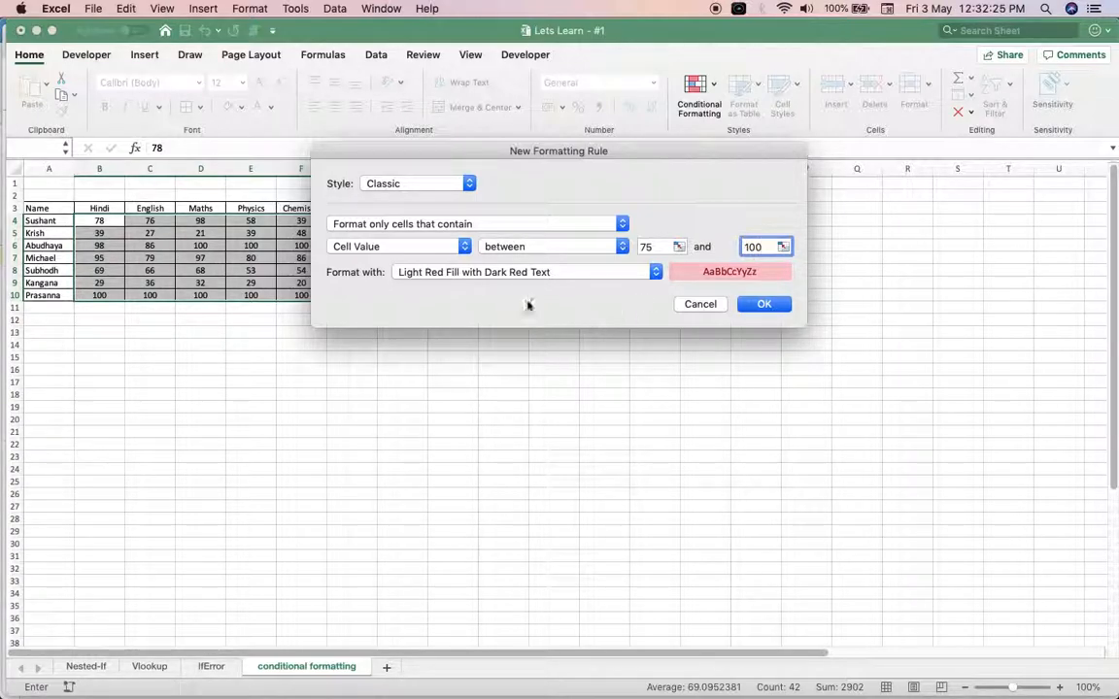
click(757, 306)
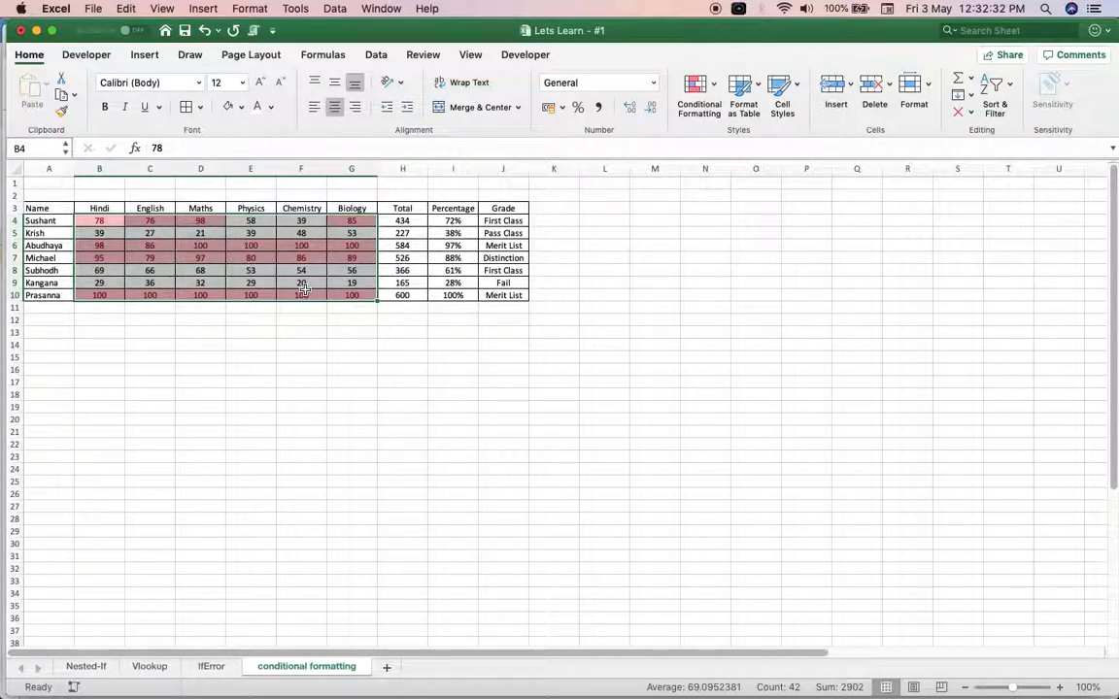
key(super+z)
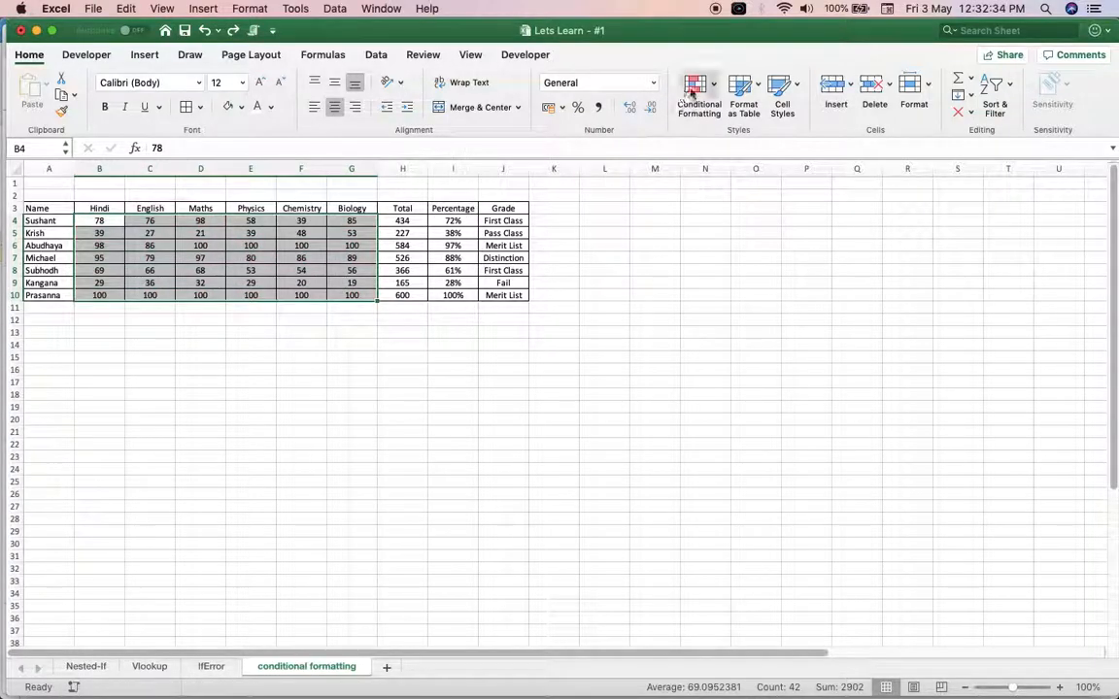
Step: Highlight duplicate values among the marks in B4:G10 using Light Red Fill with Dark Red Text, and undo the rule
click(695, 96)
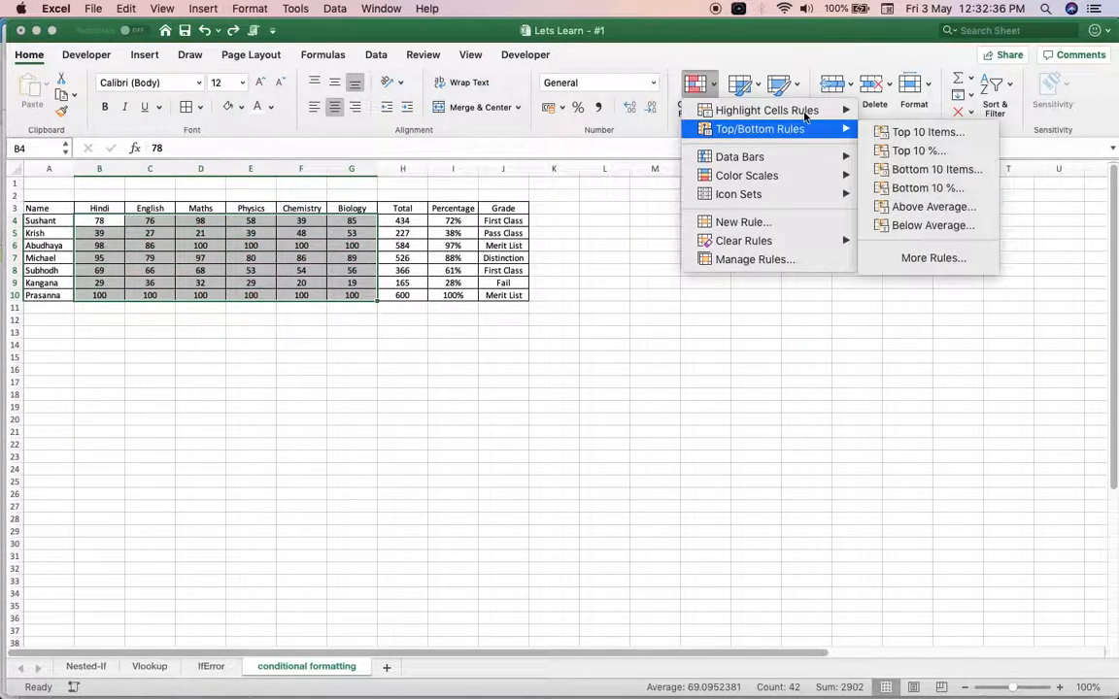
mouse_move(812, 115)
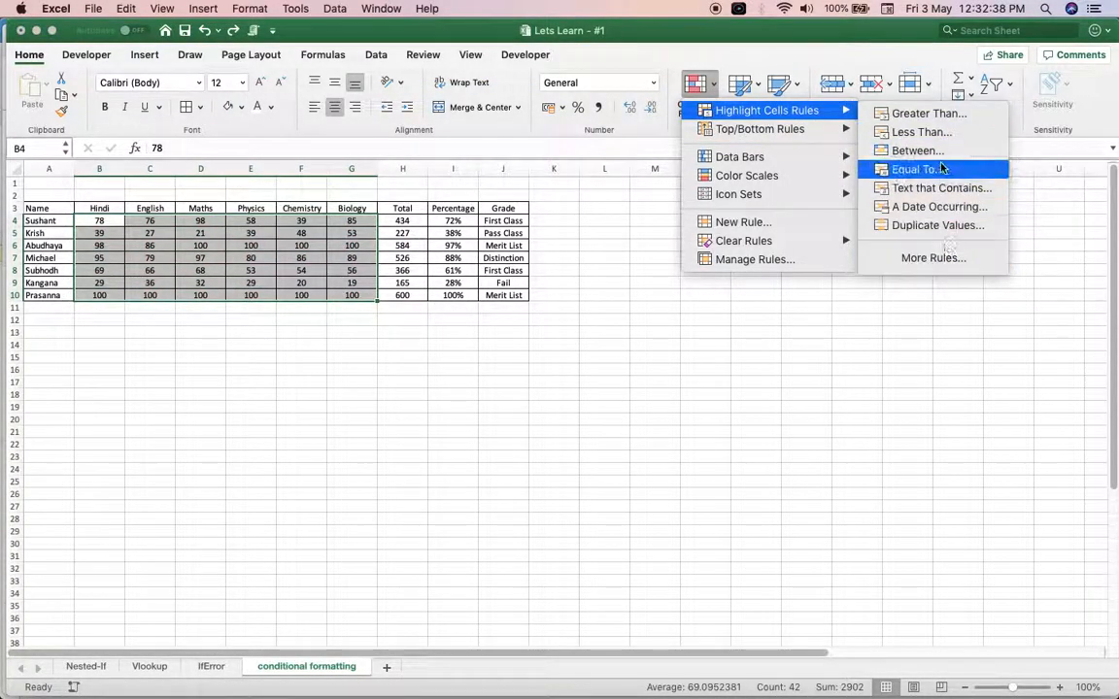
click(938, 225)
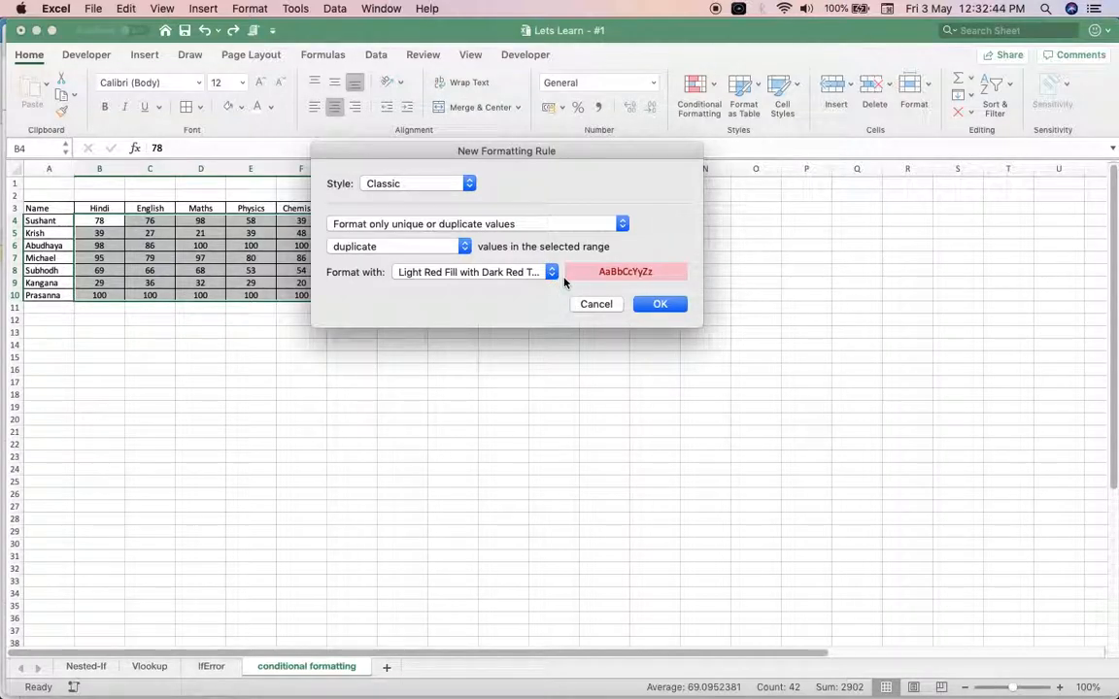
click(660, 304)
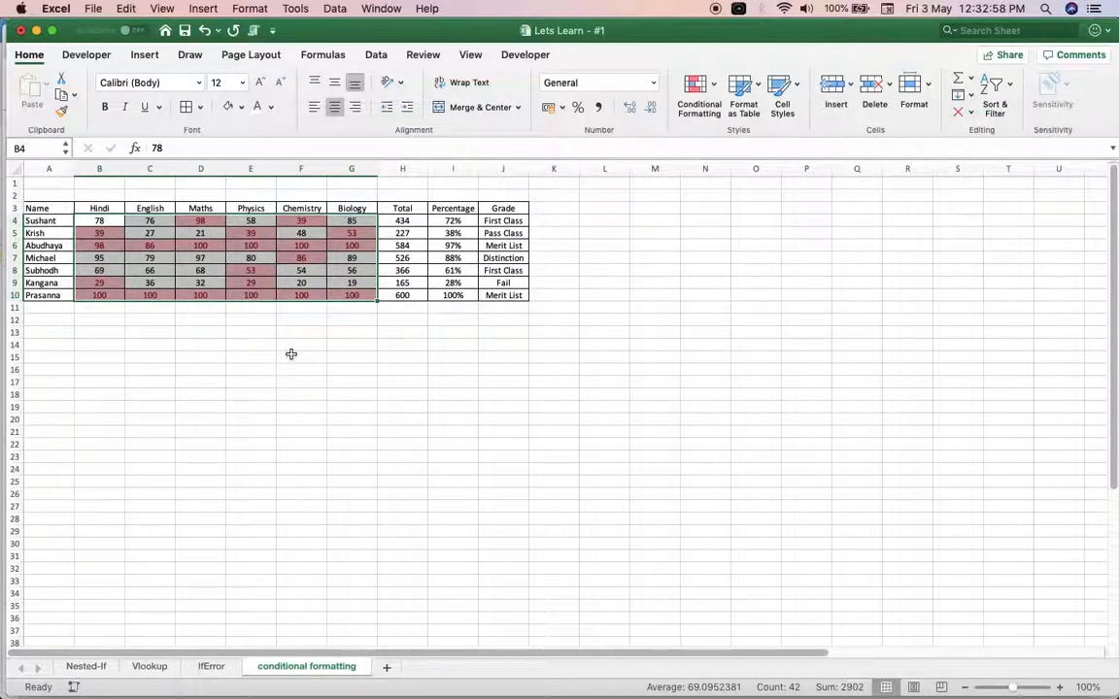
key(super+z)
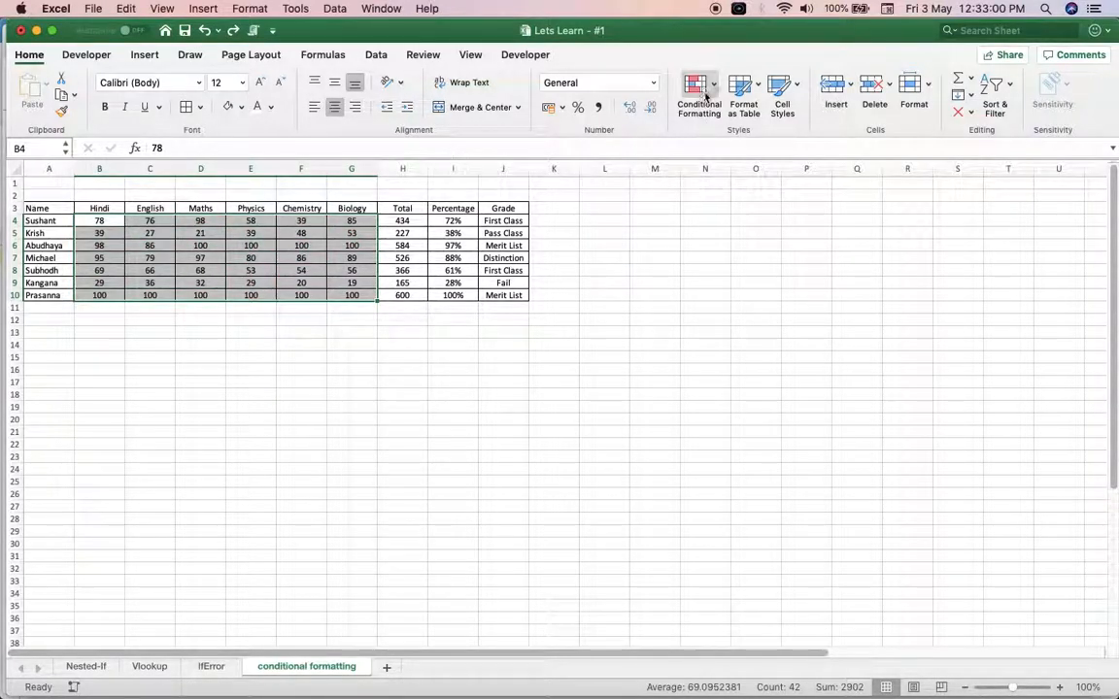
click(708, 95)
mouse_move(774, 112)
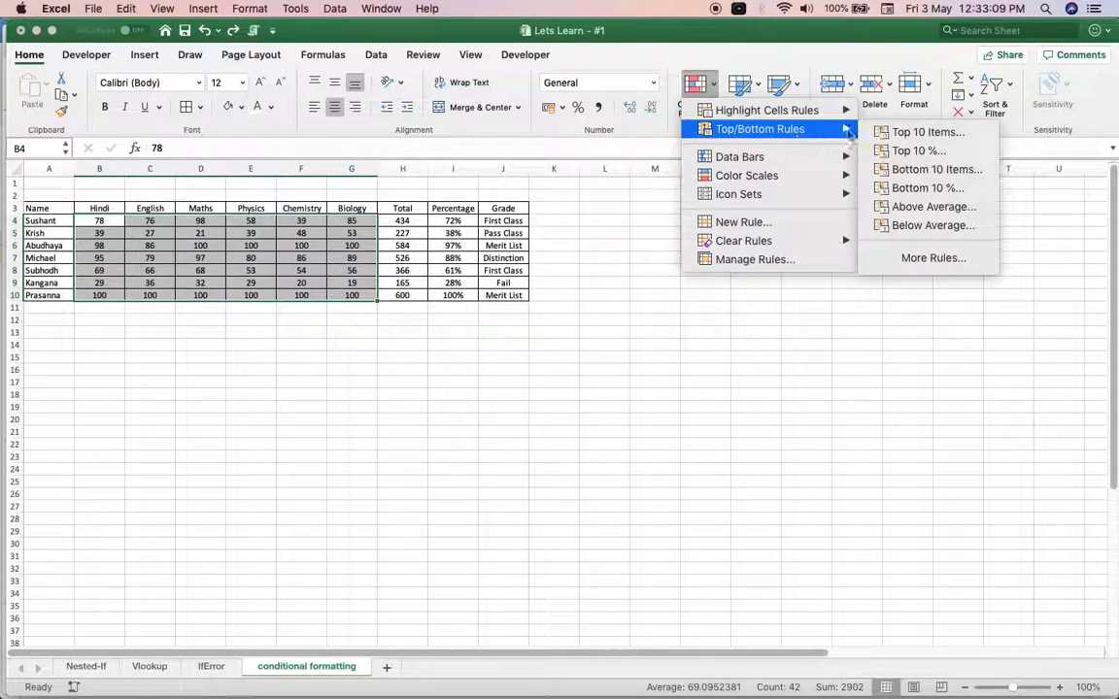
click(904, 132)
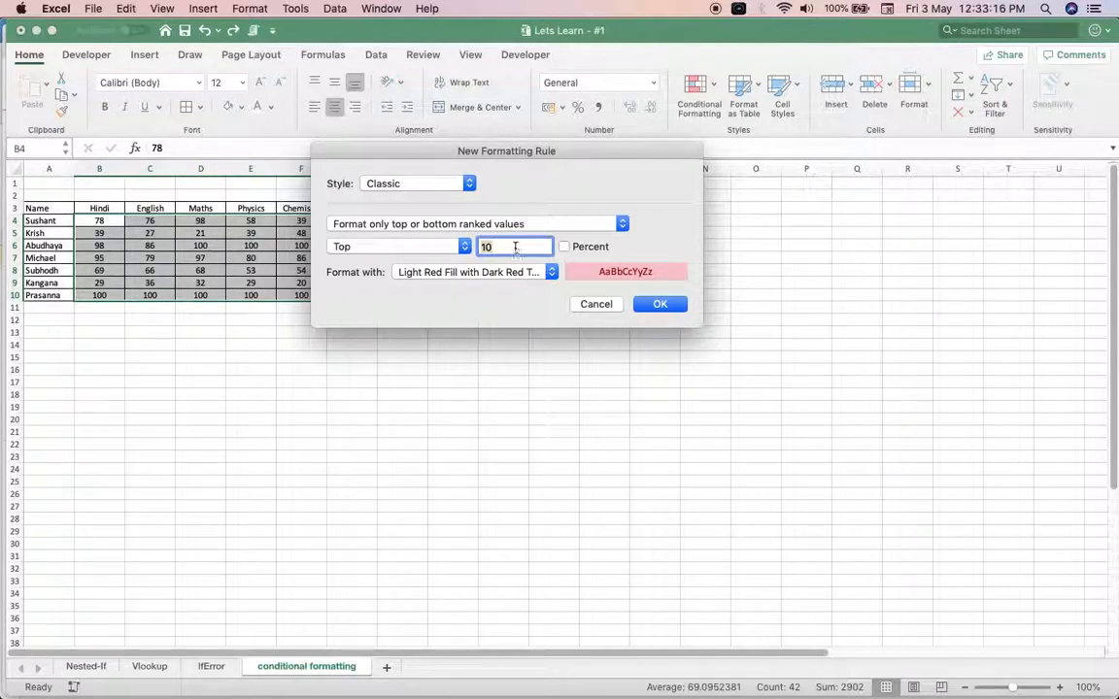
click(595, 304)
Step: Highlight the top 15 items among the marks in B4:G10 using Light Red Fill with Dark Red Text, and undo the rule
click(712, 88)
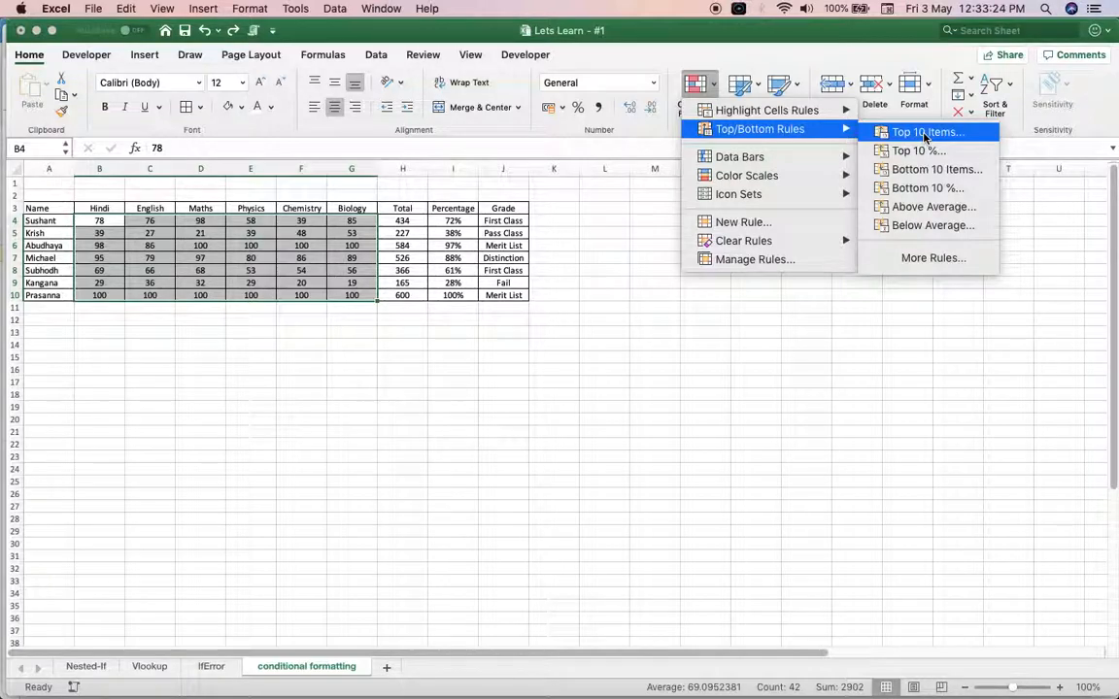
click(925, 133)
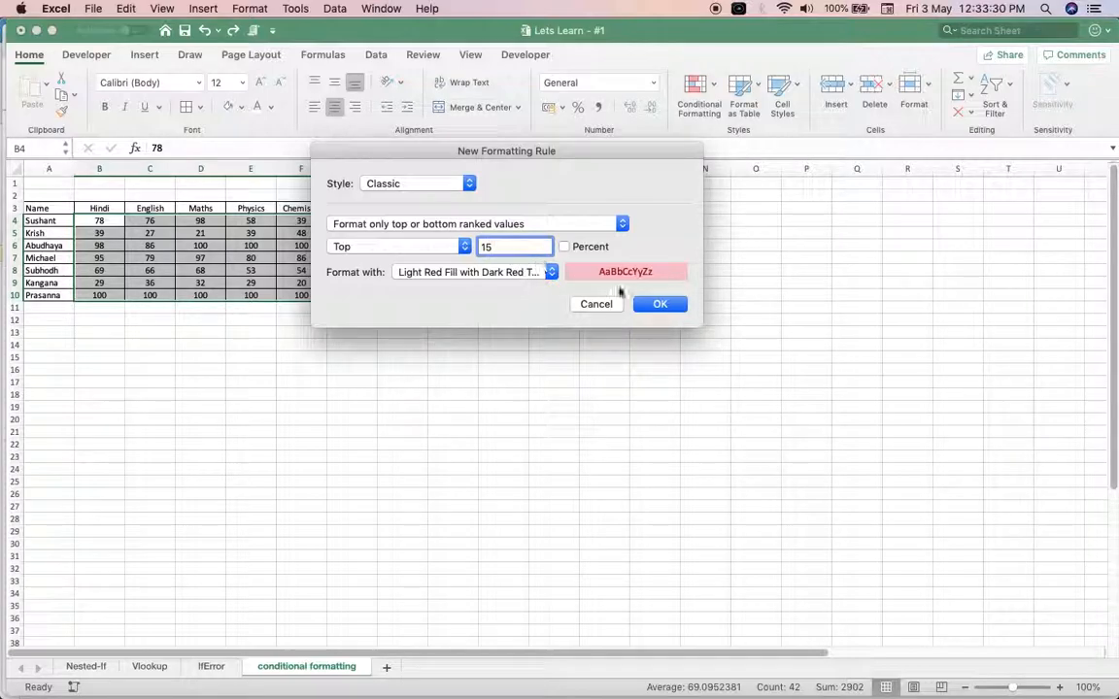
click(664, 309)
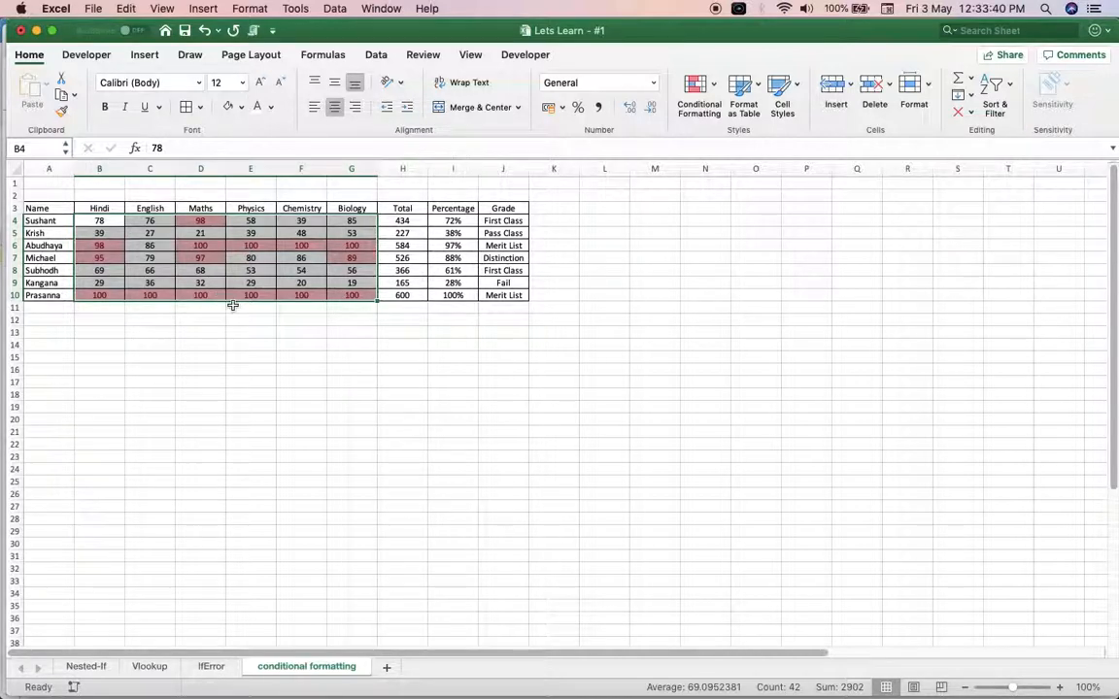
key(super+z)
Step: Highlight the above-average marks in B4:G10 using Light Red Fill with Dark Red Text, and undo the rule
click(697, 88)
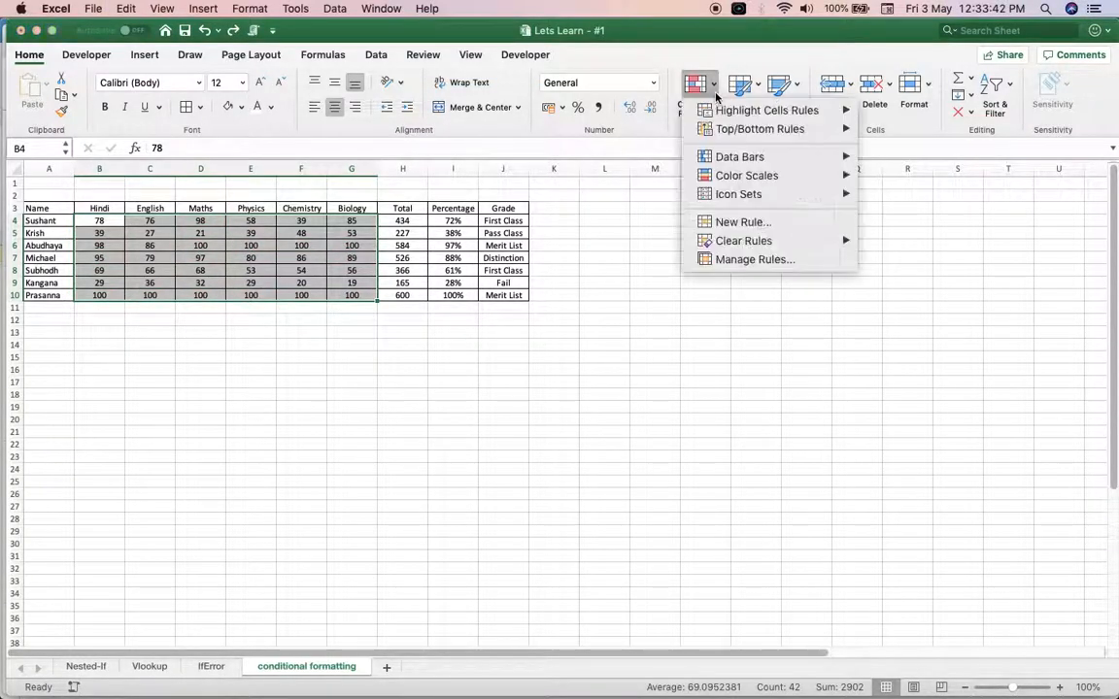
mouse_move(739, 139)
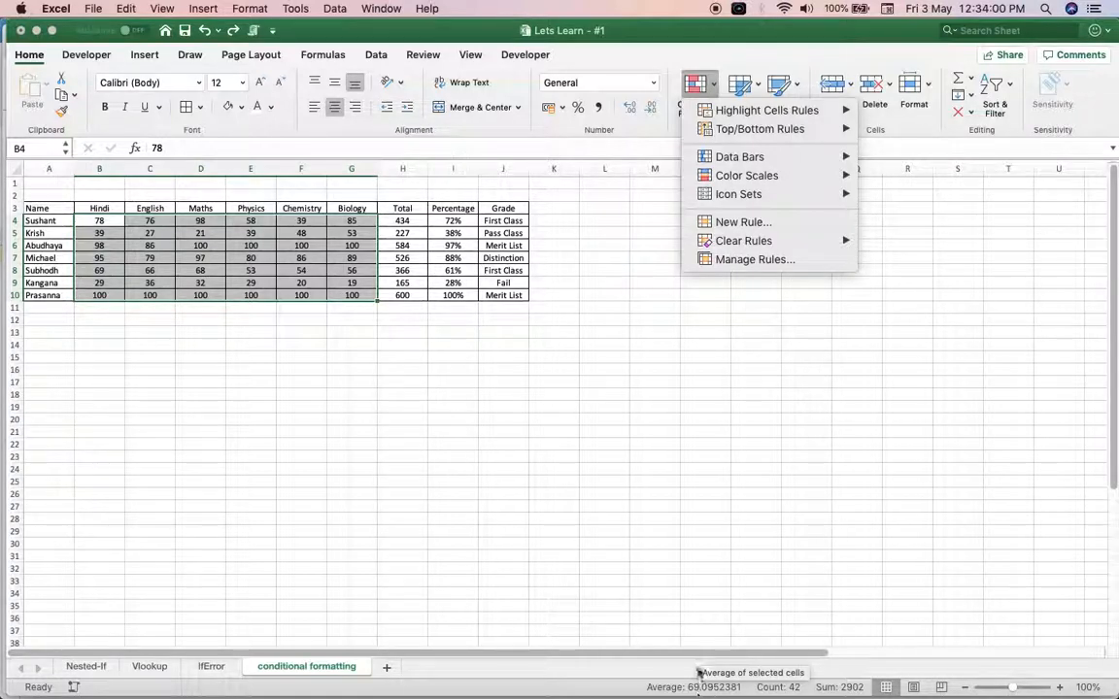
mouse_move(777, 130)
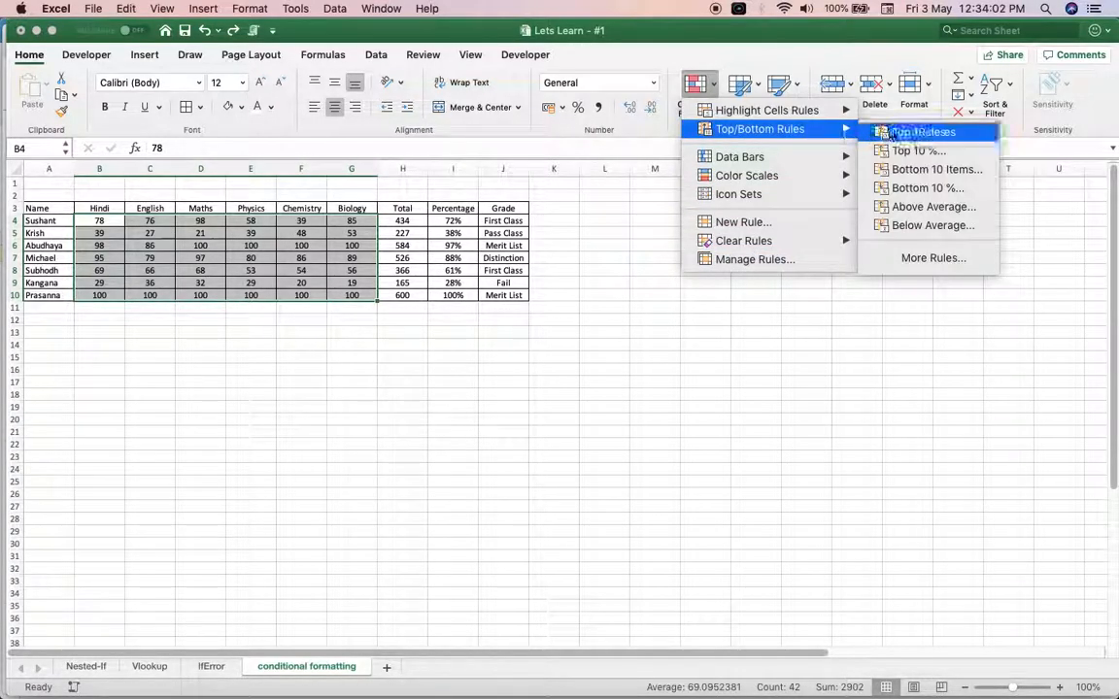
click(925, 208)
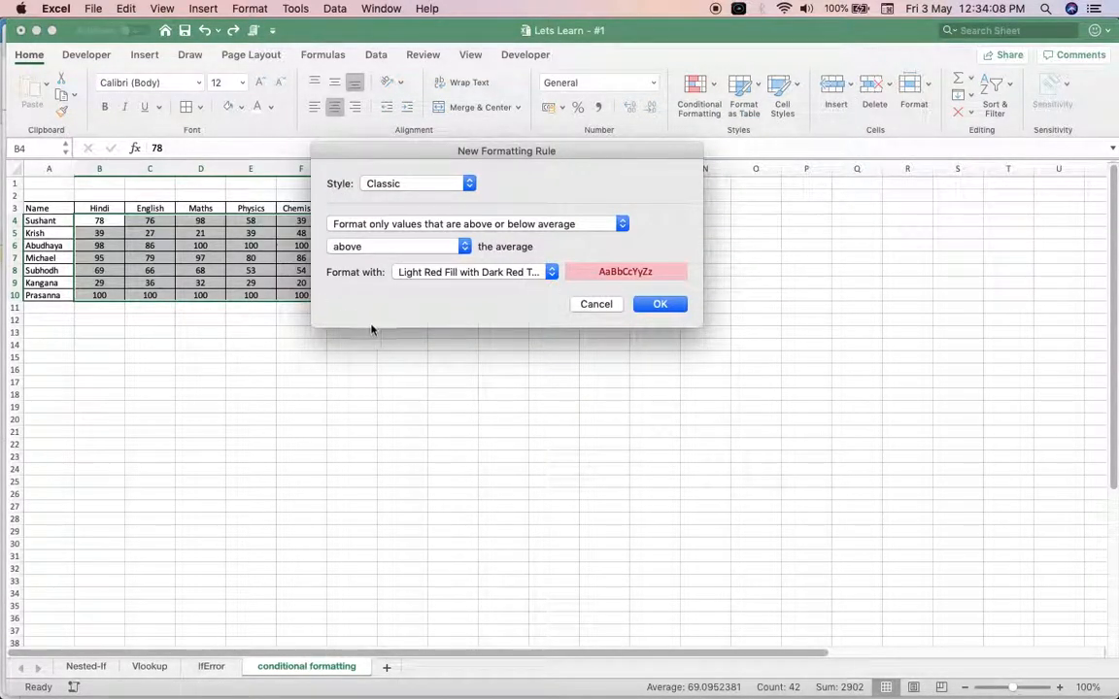
click(648, 307)
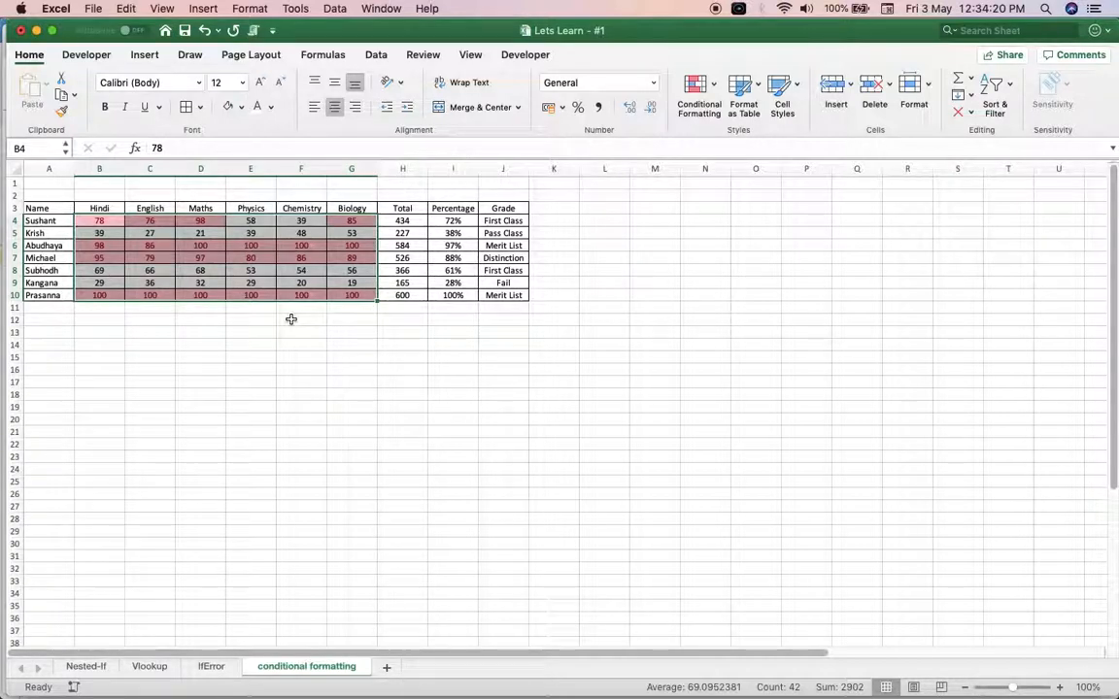
key(super+z)
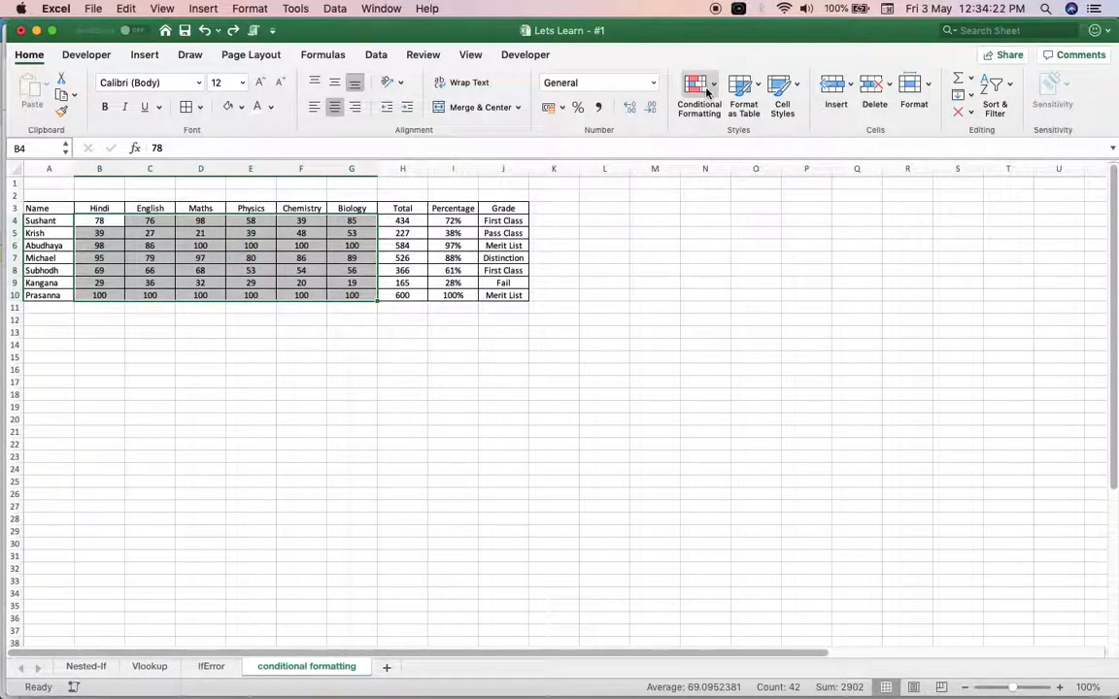
Step: Highlight the below-average marks in B4:G10 using Light Red Fill with Dark Red Text, and undo the rule
click(718, 88)
mouse_move(792, 128)
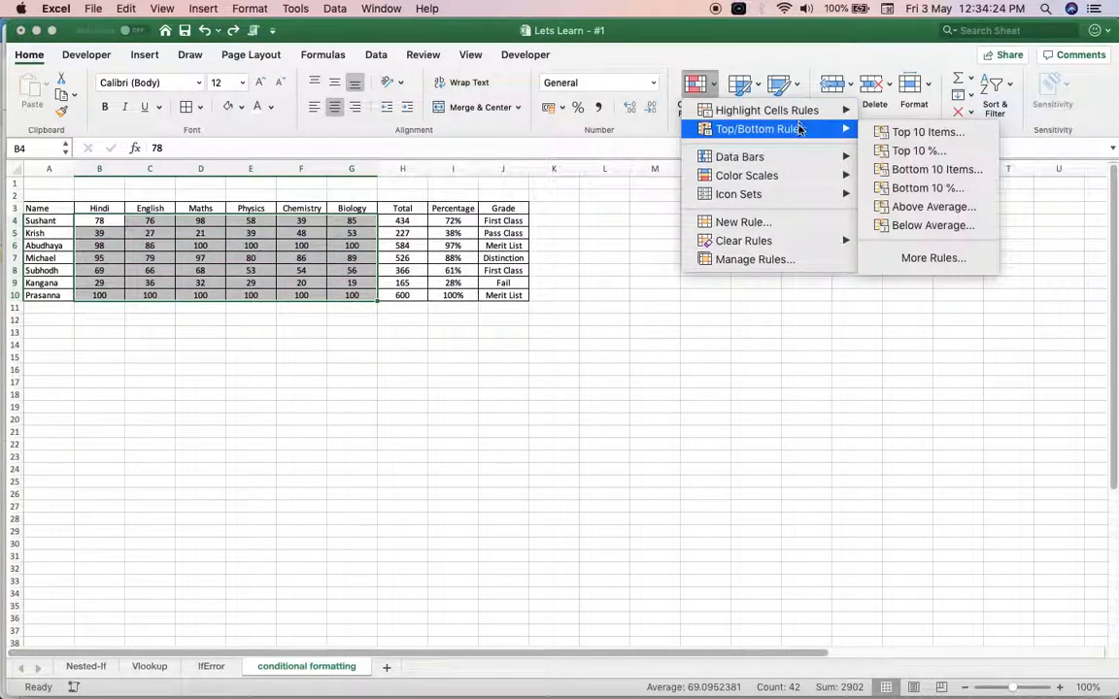
click(932, 226)
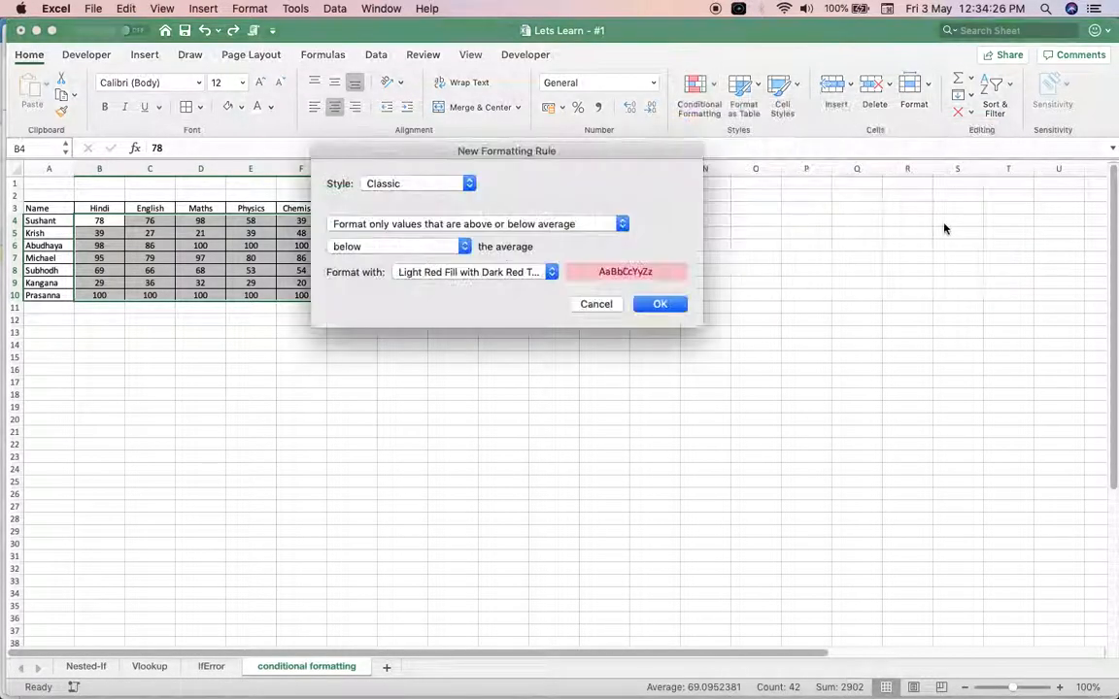
click(680, 305)
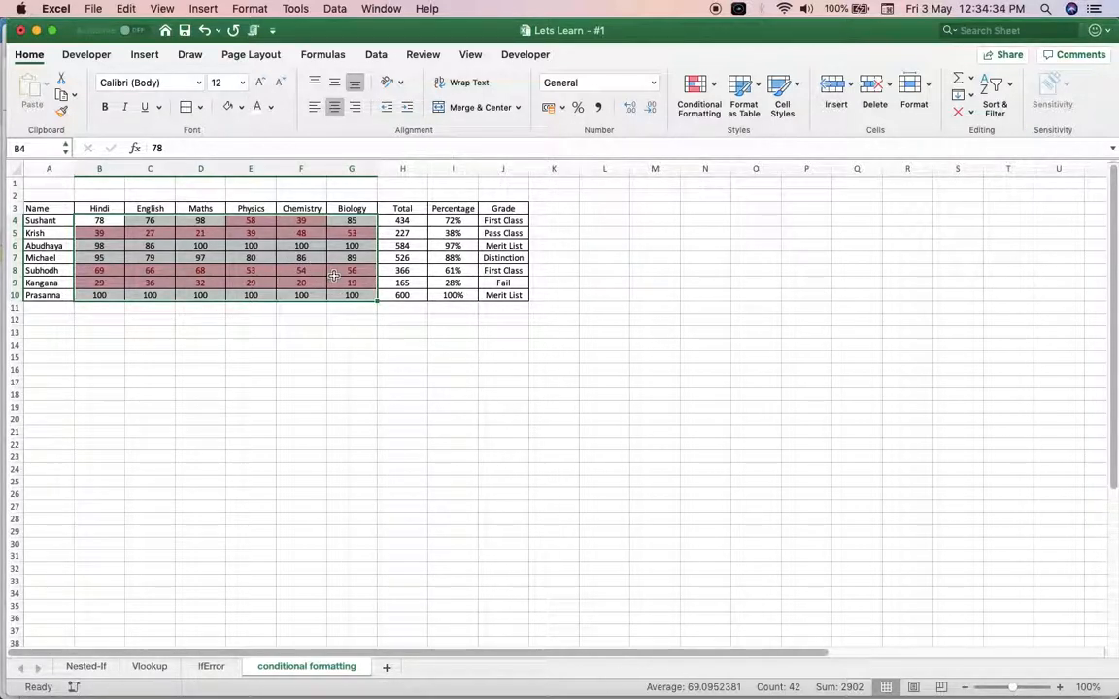
key(super+z)
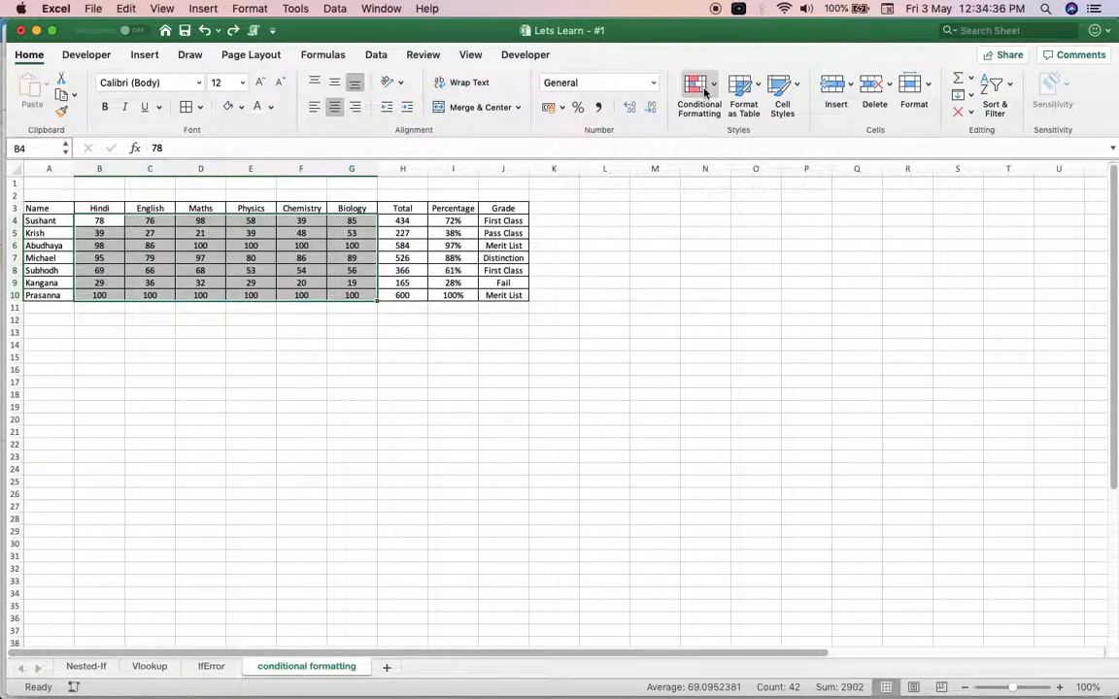
Step: Apply blue gradient-fill data bars to the marks in B4:G10 and check the bar of the Biology mark in G9
click(705, 92)
mouse_move(760, 161)
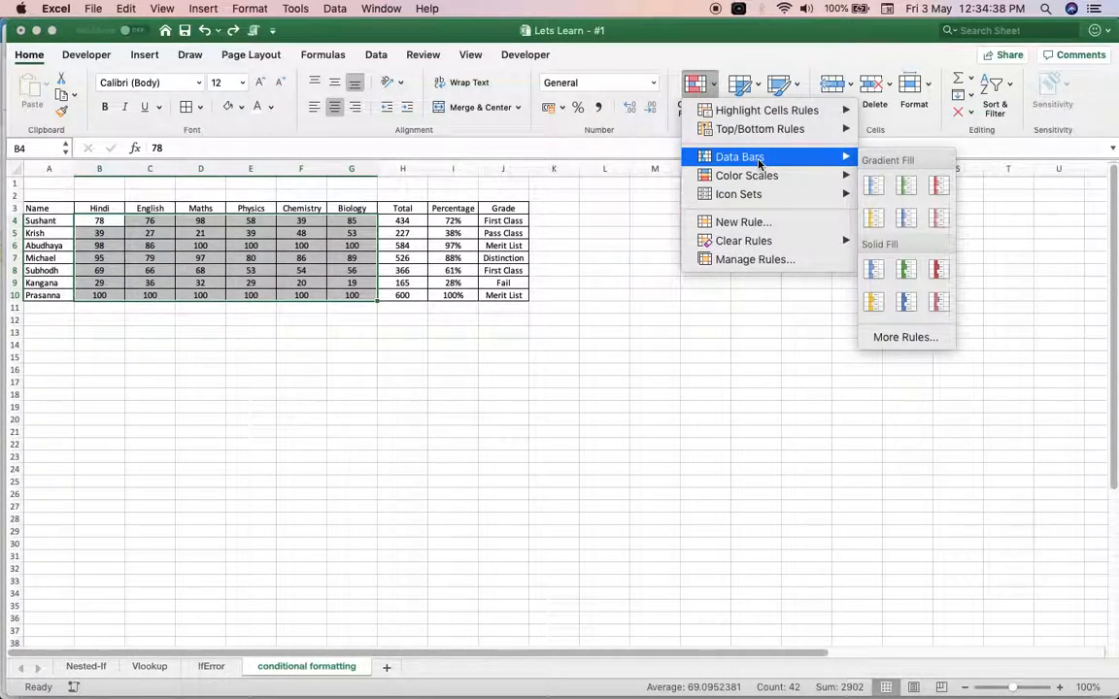
click(874, 195)
click(874, 194)
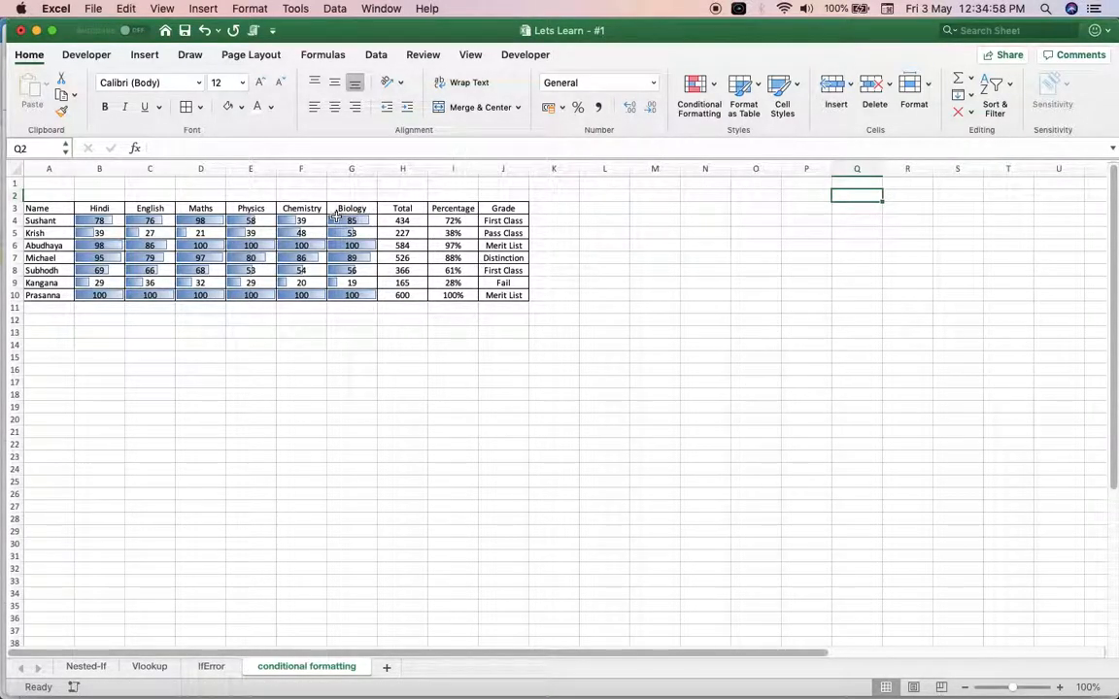
click(355, 283)
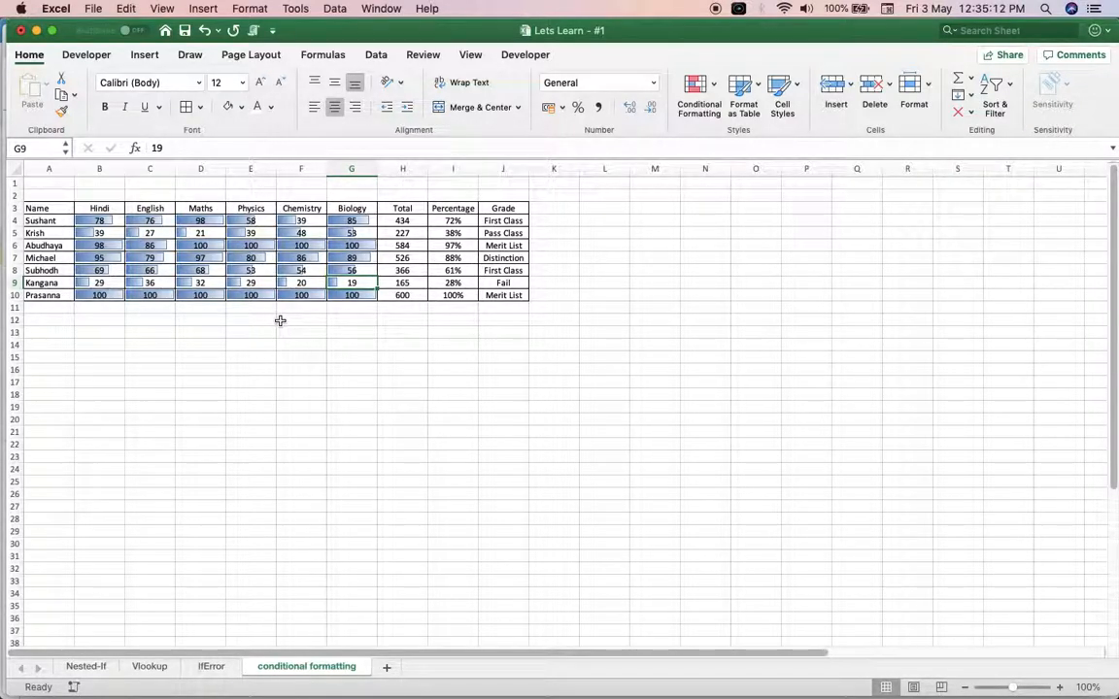
Step: Select the marks in B4:G10 again and undo the gradient data bars
click(103, 220)
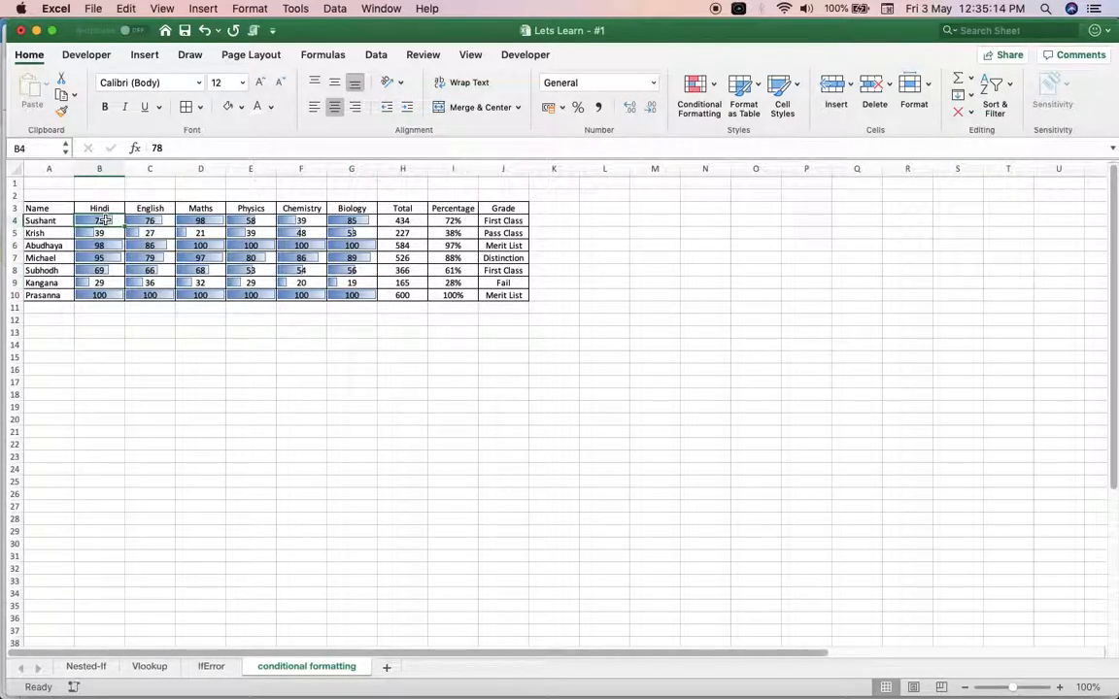
key(shift+Right)
key(shift+Right)
key(shift+Right)
key(shift+Right)
key(shift+Right)
key(shift+Down)
key(shift+Down)
key(shift+Down)
key(shift+Down)
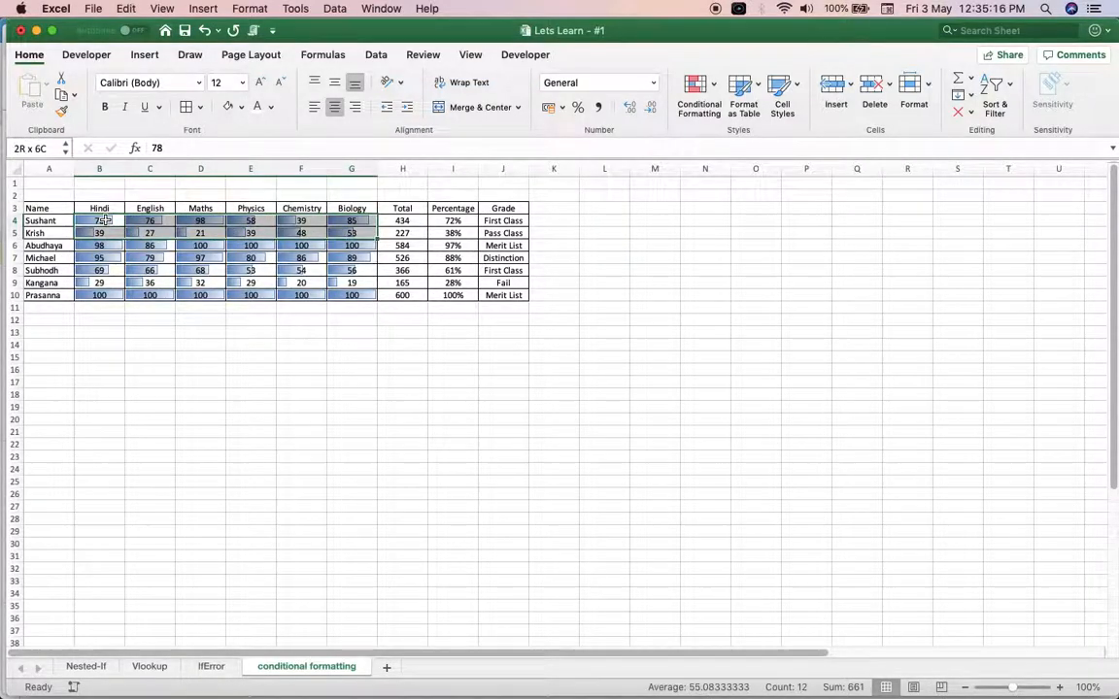
key(shift+Down)
key(shift+Down)
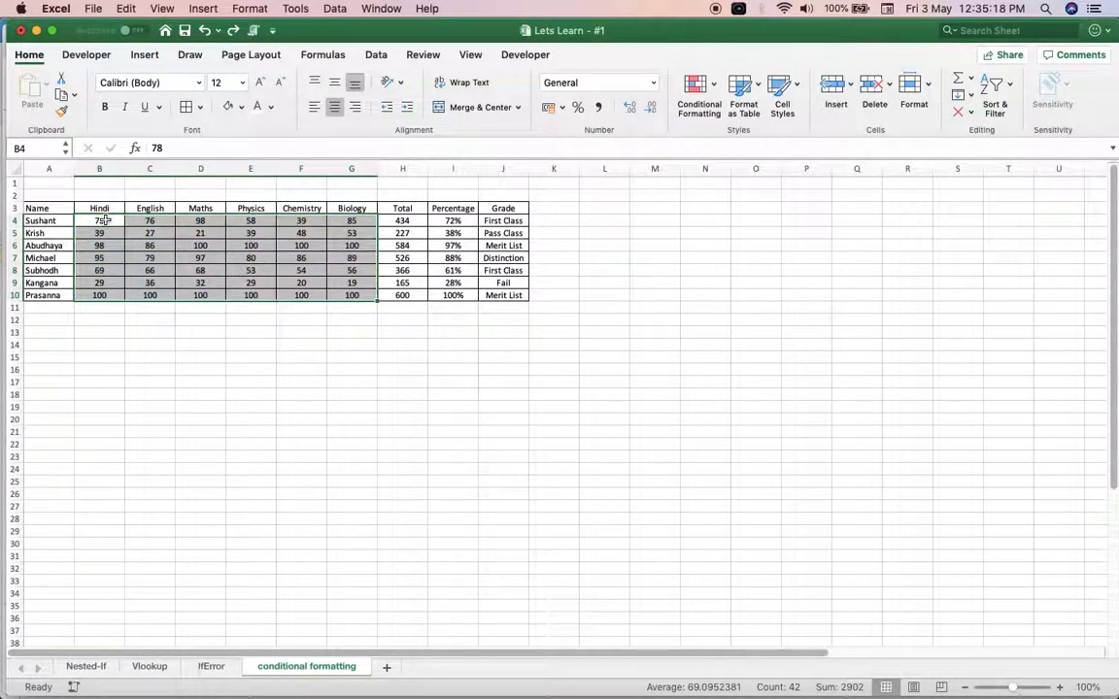
Step: Apply blue solid-fill data bars to the marks in B4:G10, and undo them
click(695, 87)
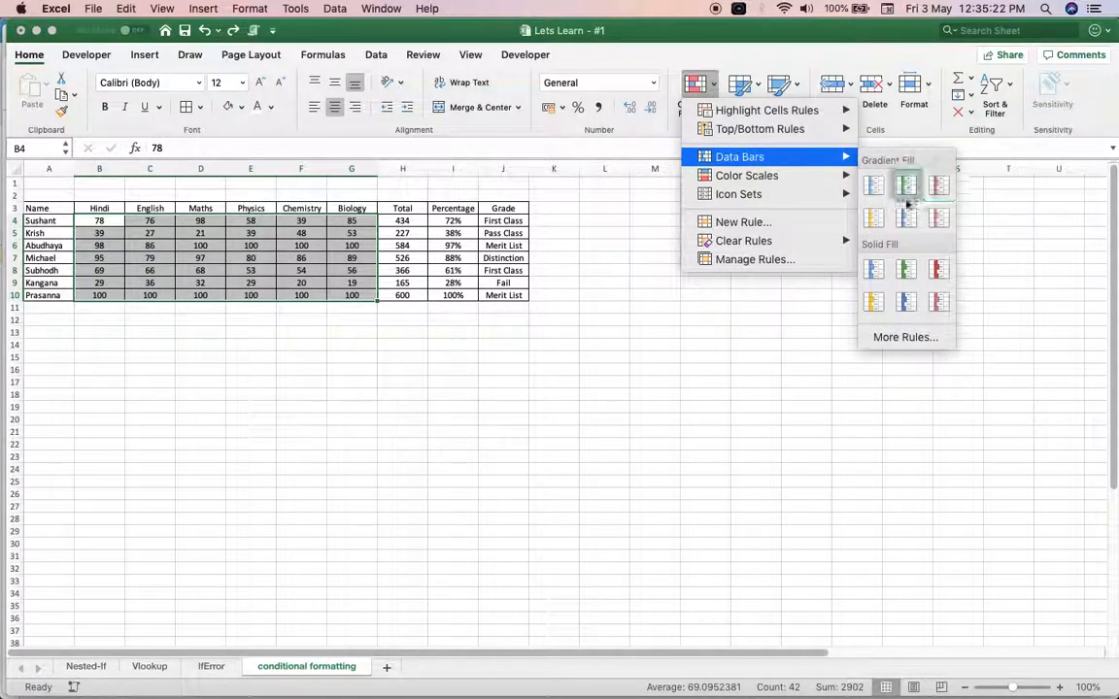
click(876, 270)
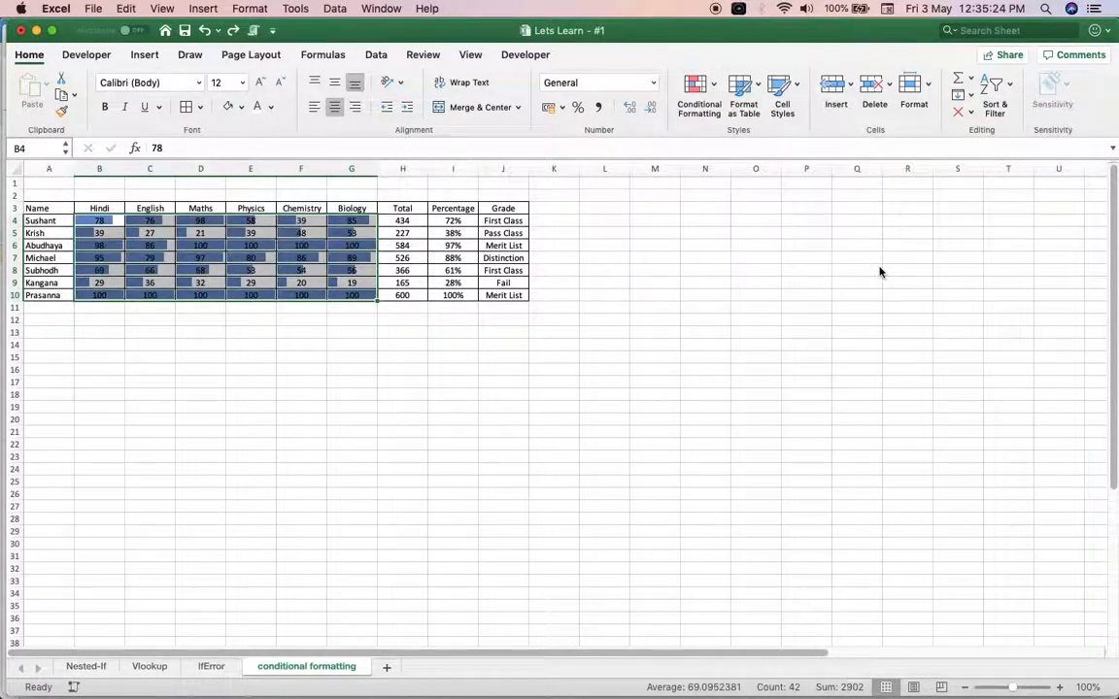
key(super+z)
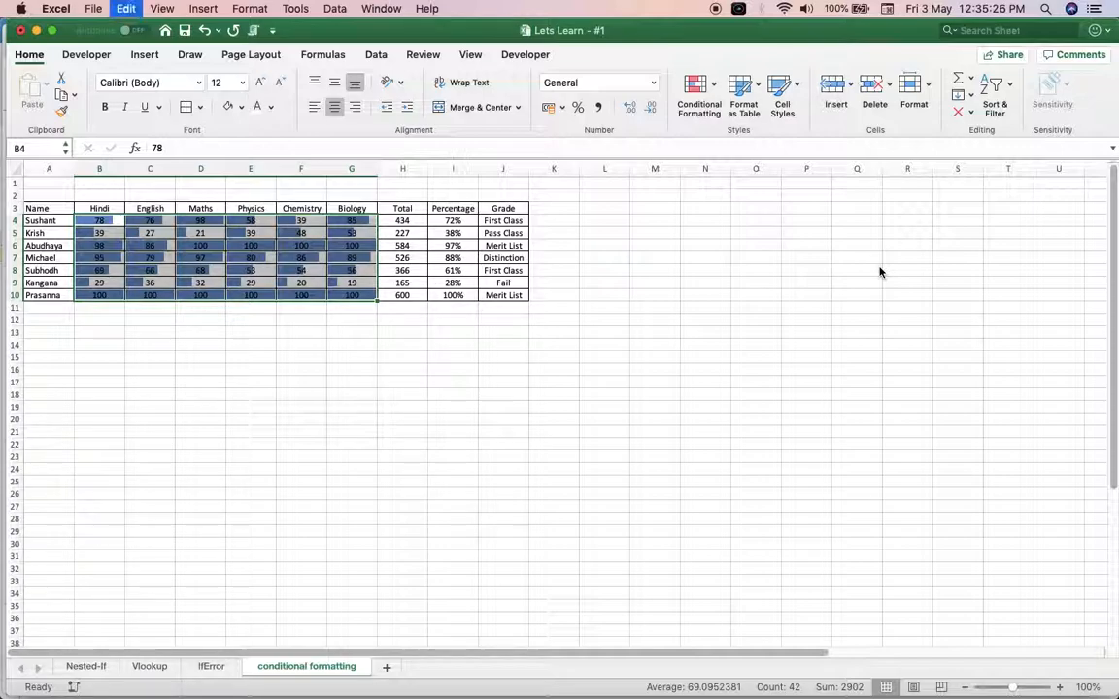
Step: Apply the Green - Yellow - Red Color Scale to the marks in B4:G10, inspect the lowest mark, and undo the scale
click(717, 87)
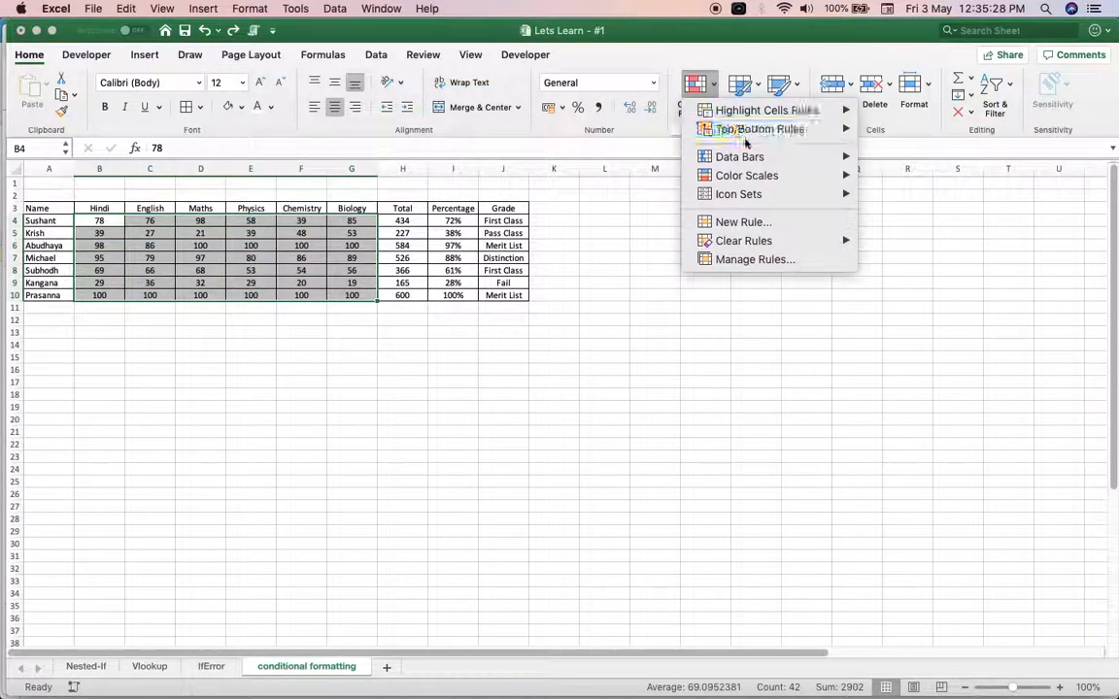
mouse_move(841, 176)
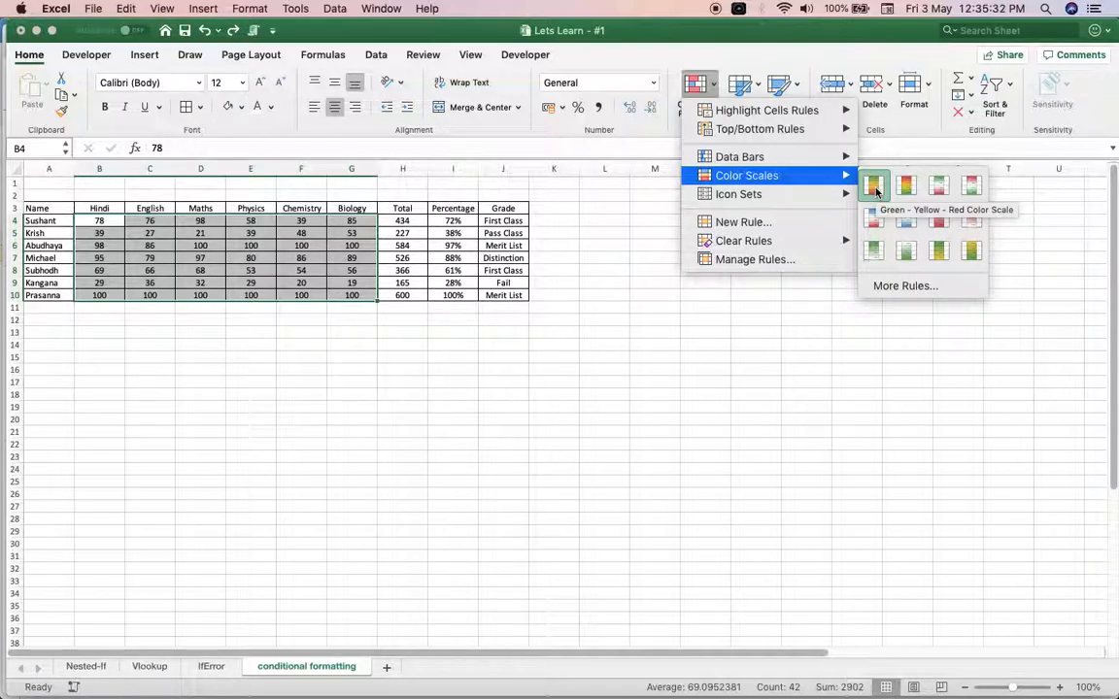
click(875, 188)
click(863, 184)
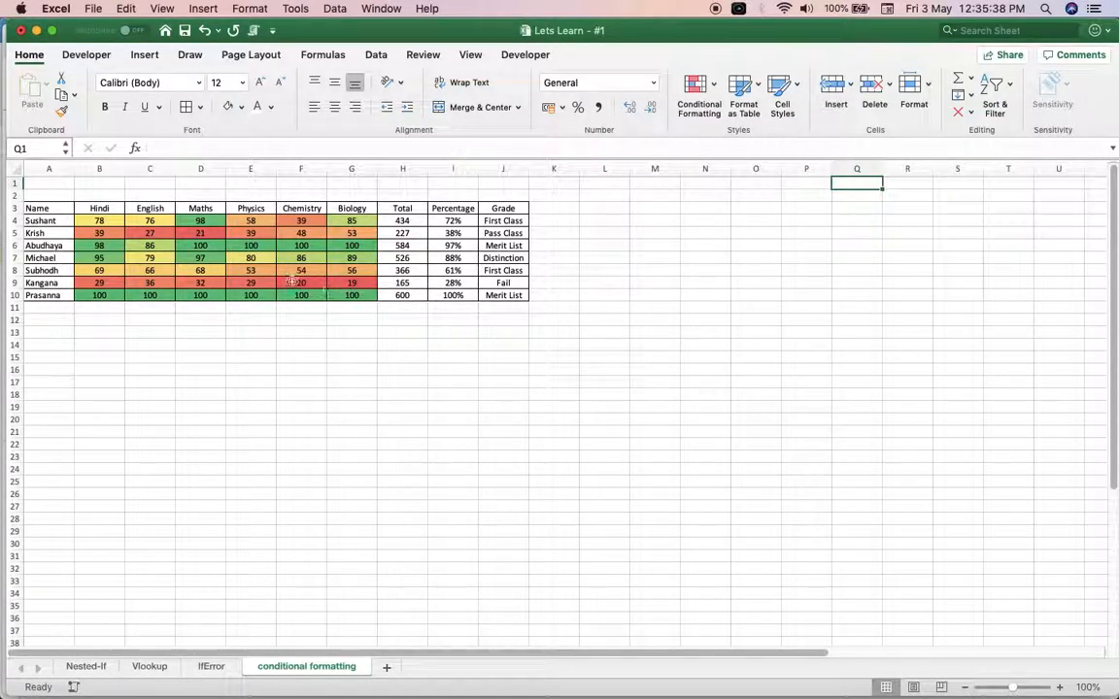
click(353, 285)
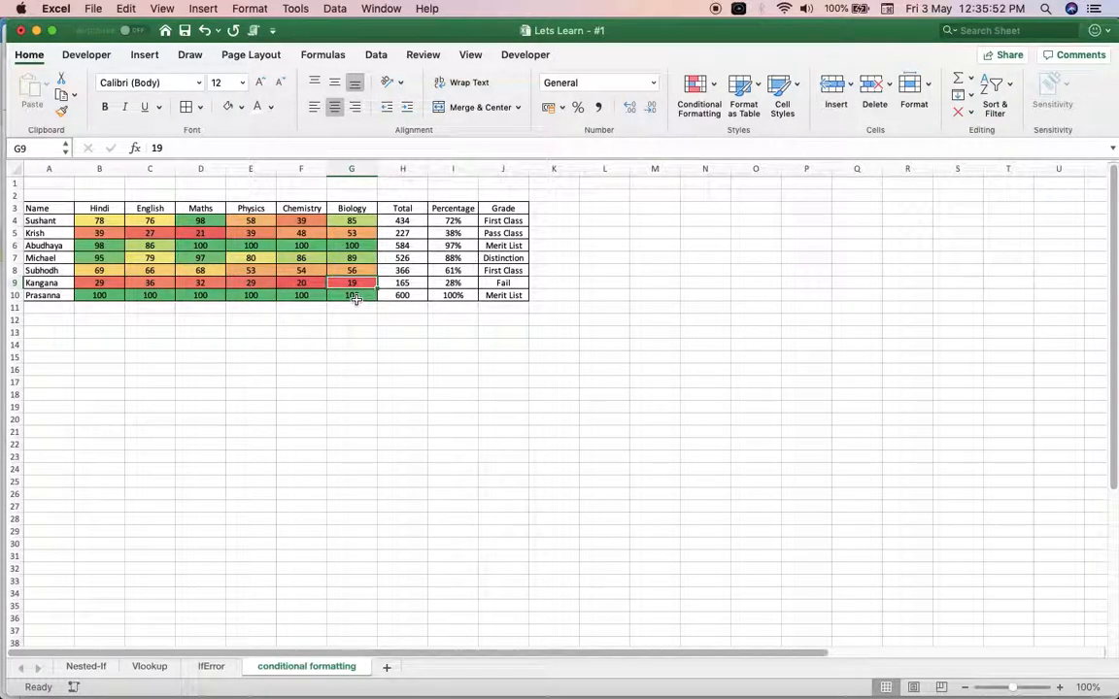
key(super+z)
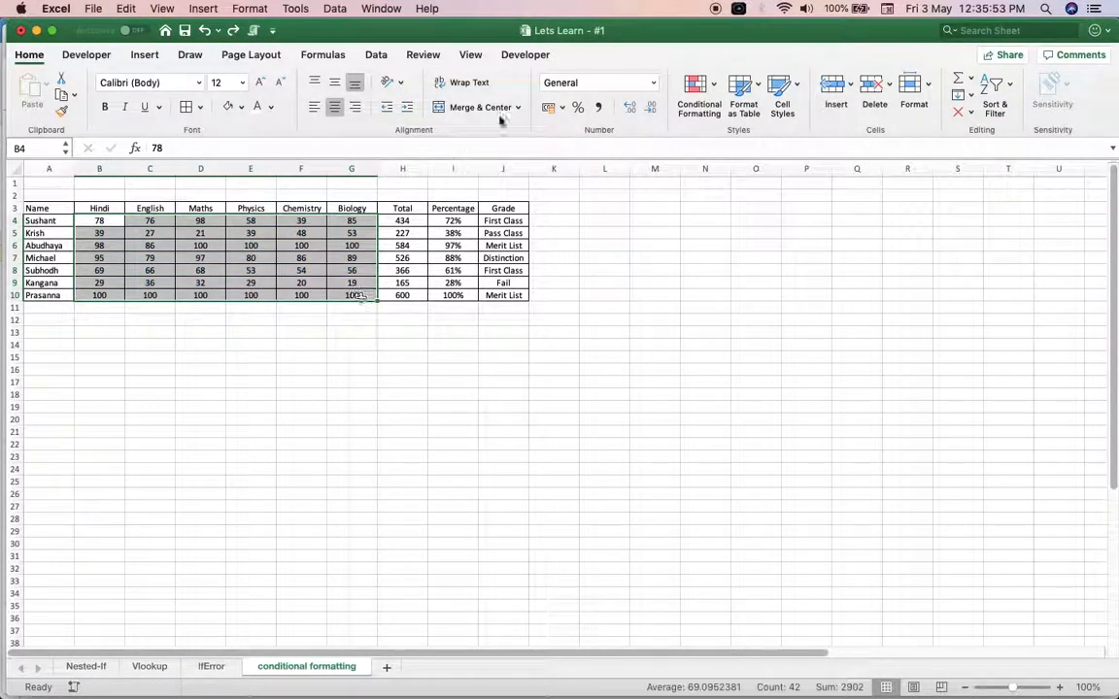
Step: Add the rimmed green, yellow and red traffic-light icon set to the marks in B4:G10
click(695, 90)
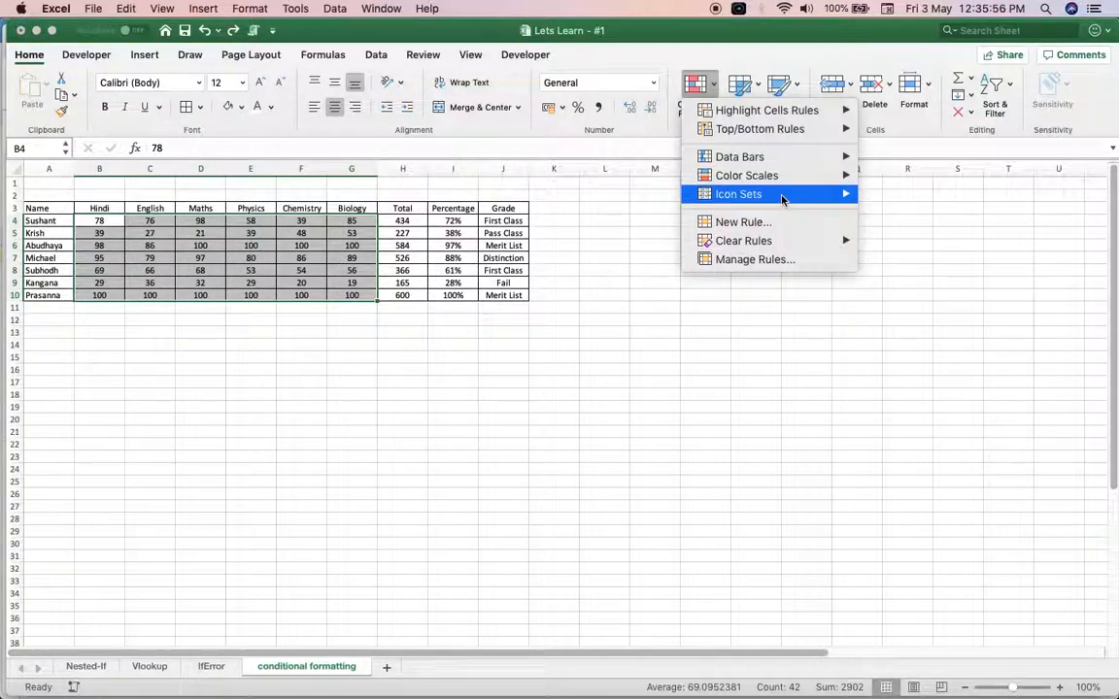
mouse_move(783, 199)
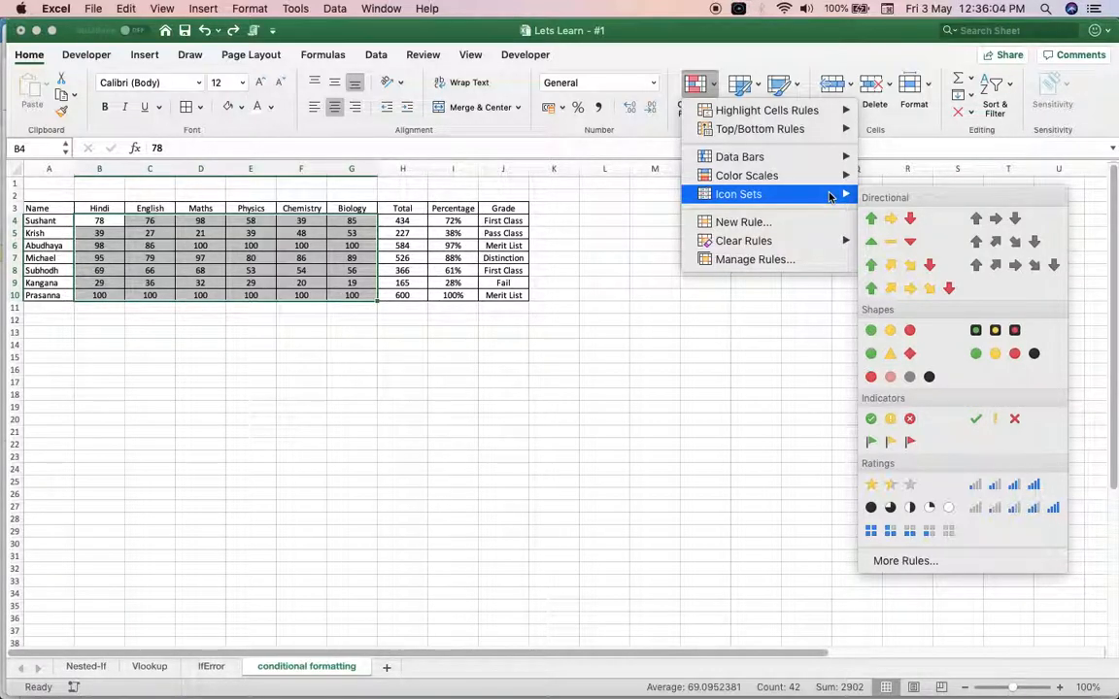
click(1010, 333)
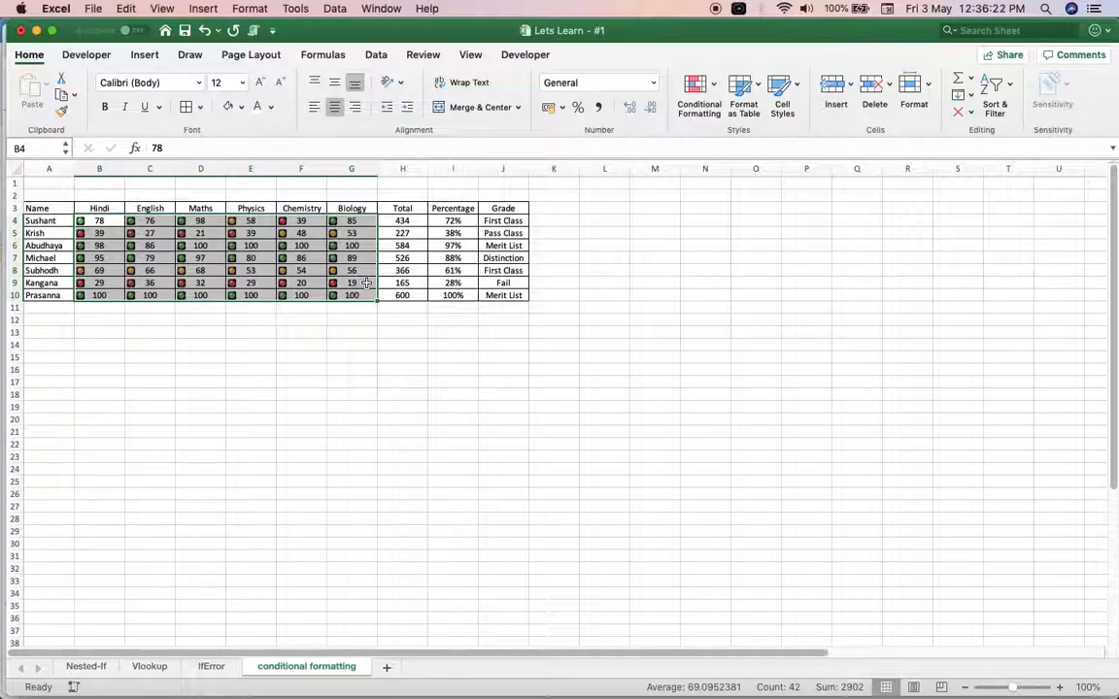
click(347, 355)
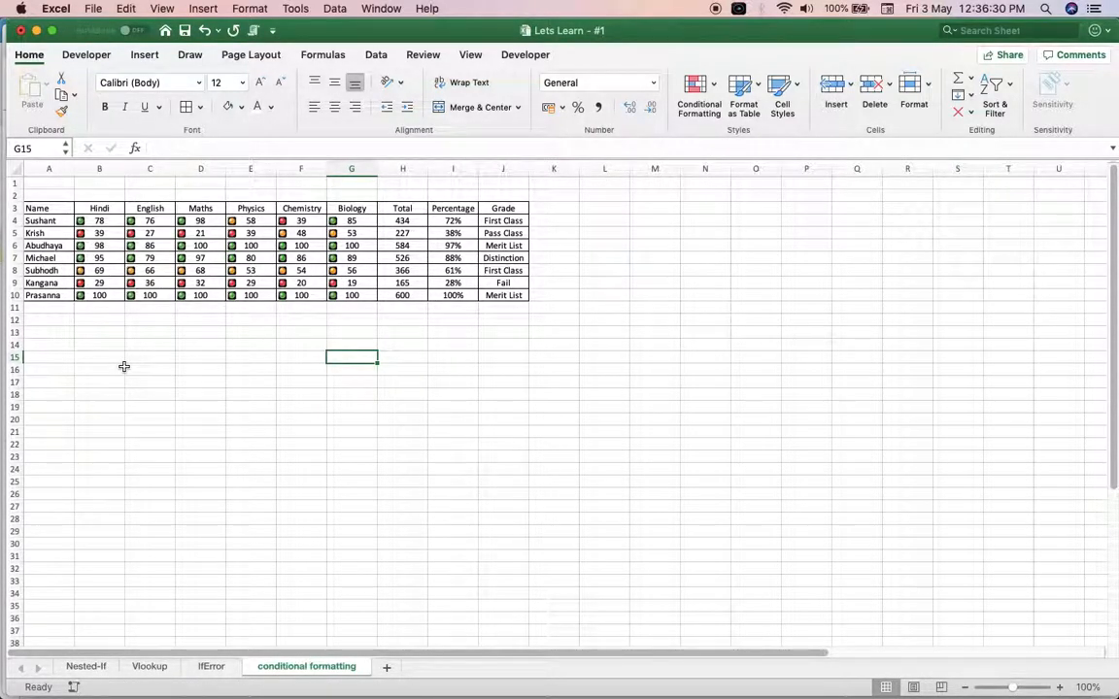
Step: Change the icon set on the marks in B4:G10 to the three coloured directional arrows
click(93, 220)
key(shift+Right)
key(shift+Right)
key(shift+Right)
key(shift+Right)
key(shift+Right)
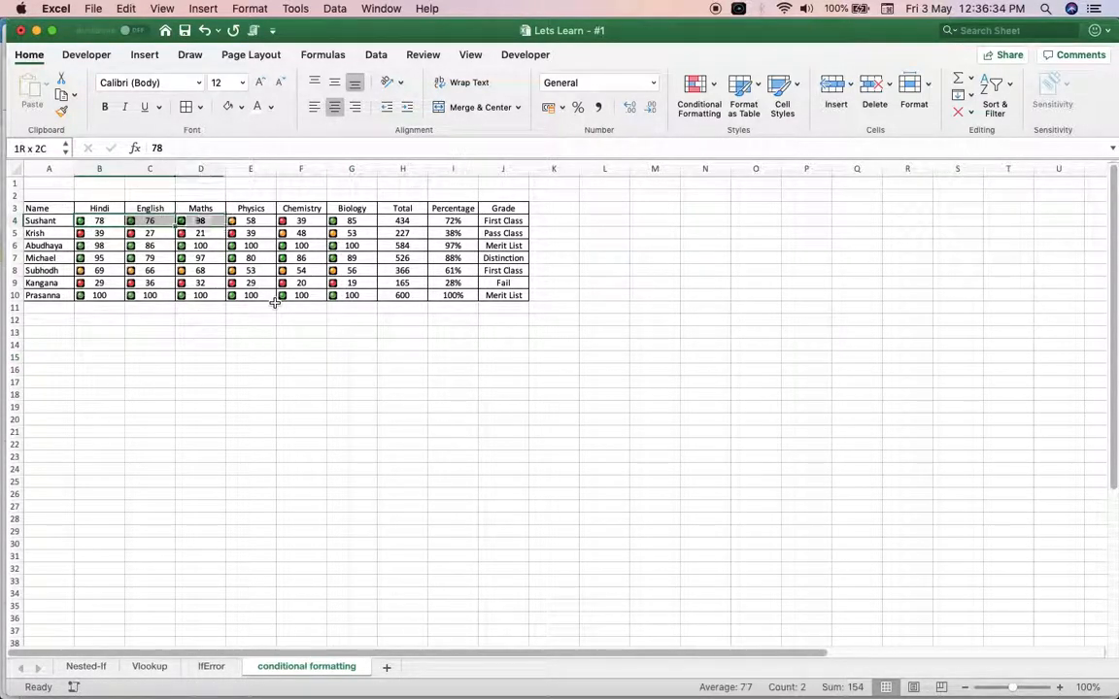
key(shift+Down)
key(shift+Down)
key(shift+Down)
key(shift+Down)
key(shift+Down)
key(shift+Down)
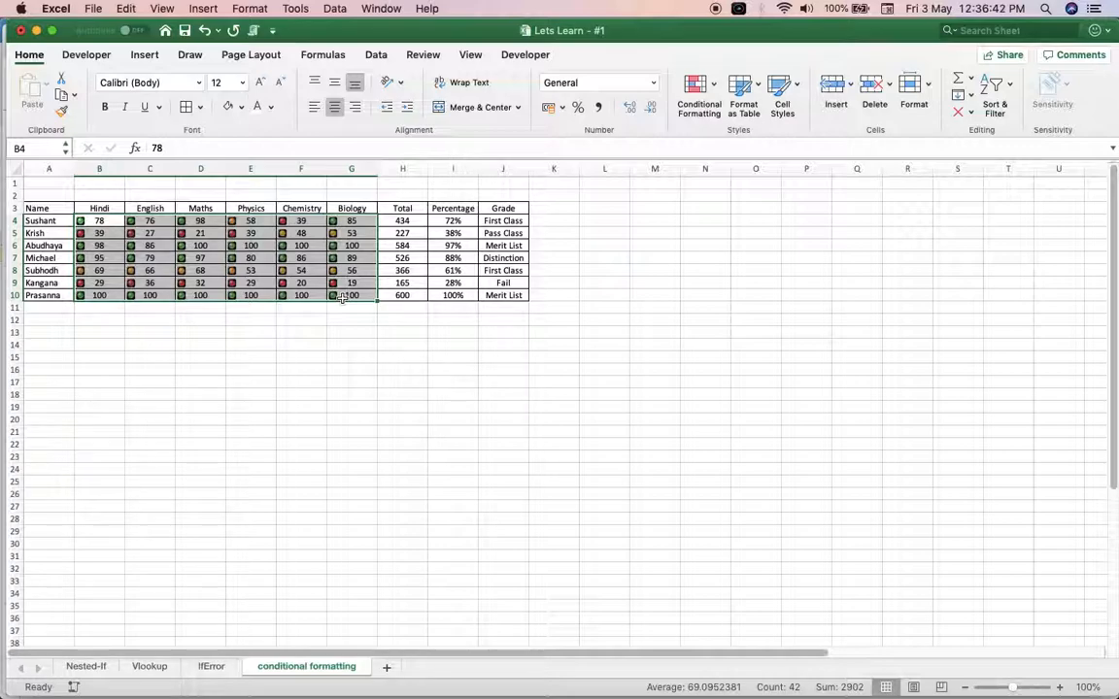
click(697, 89)
mouse_move(782, 206)
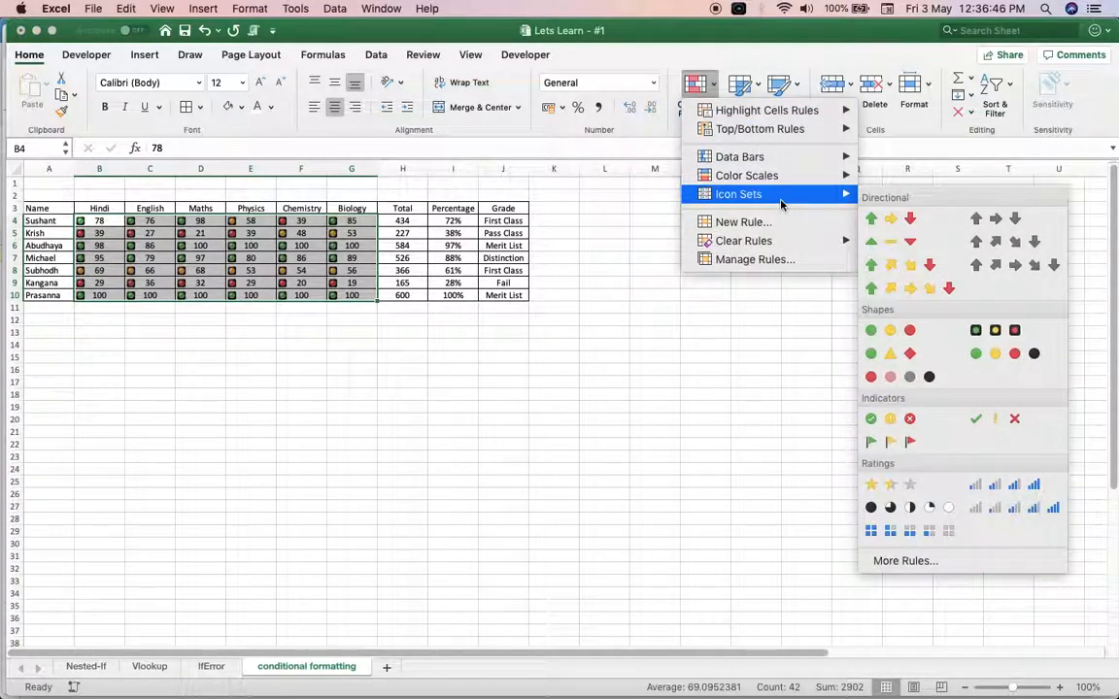
click(879, 219)
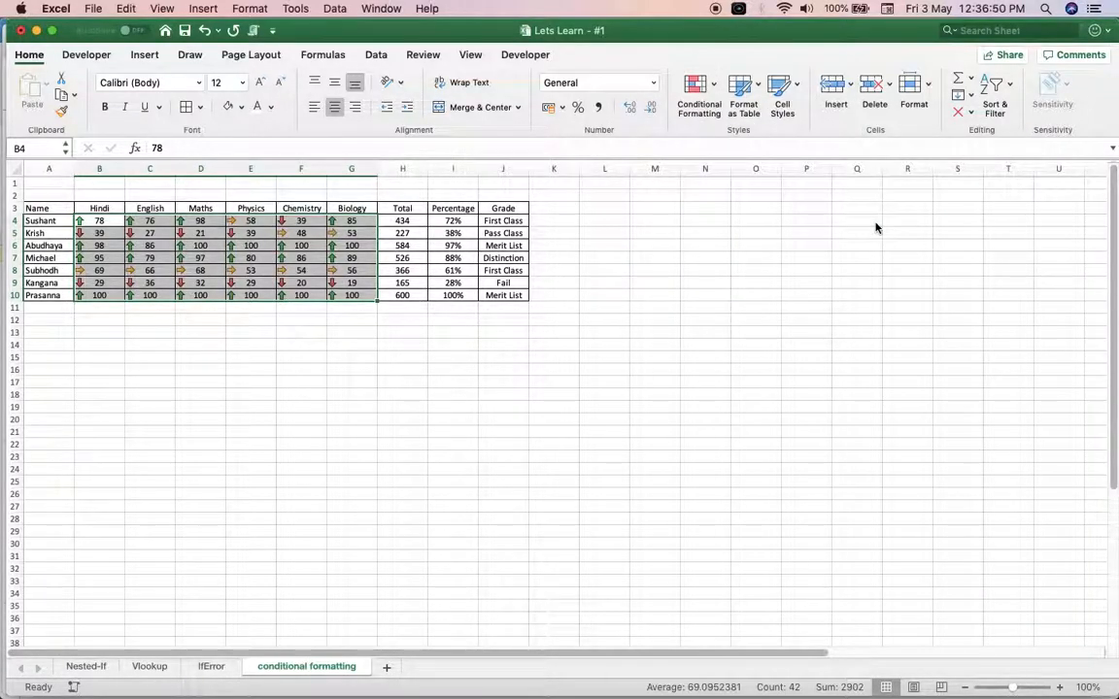
Step: Apply the five-quarters circle rating icon set to the marks in B4:G10, and undo it
click(697, 90)
mouse_move(828, 185)
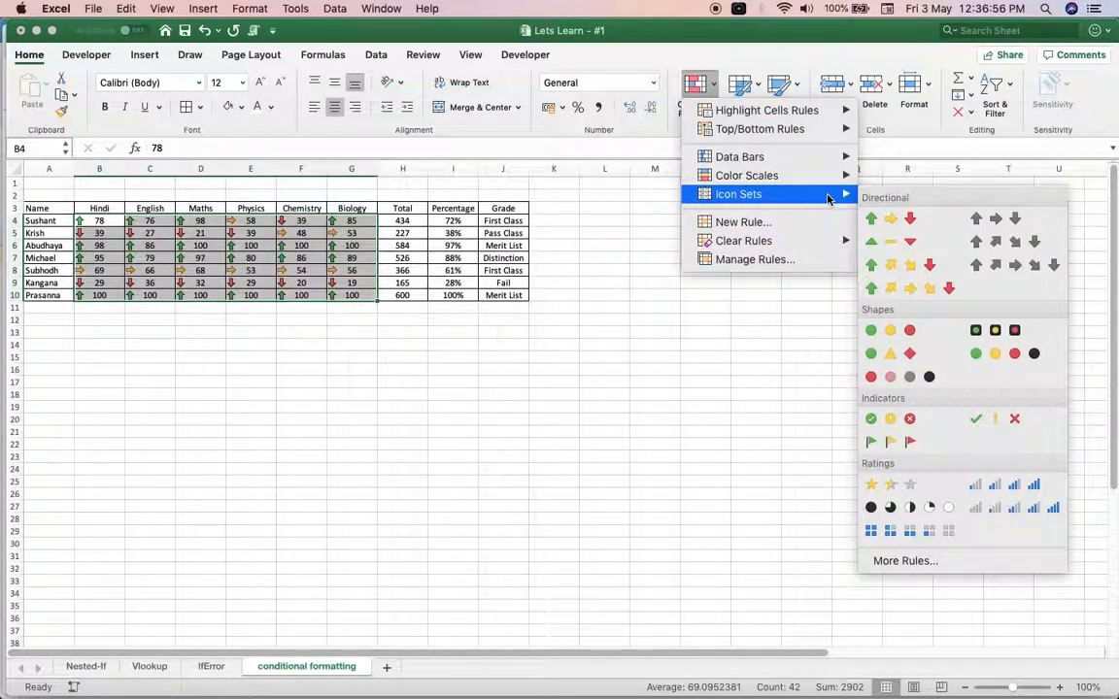
click(919, 506)
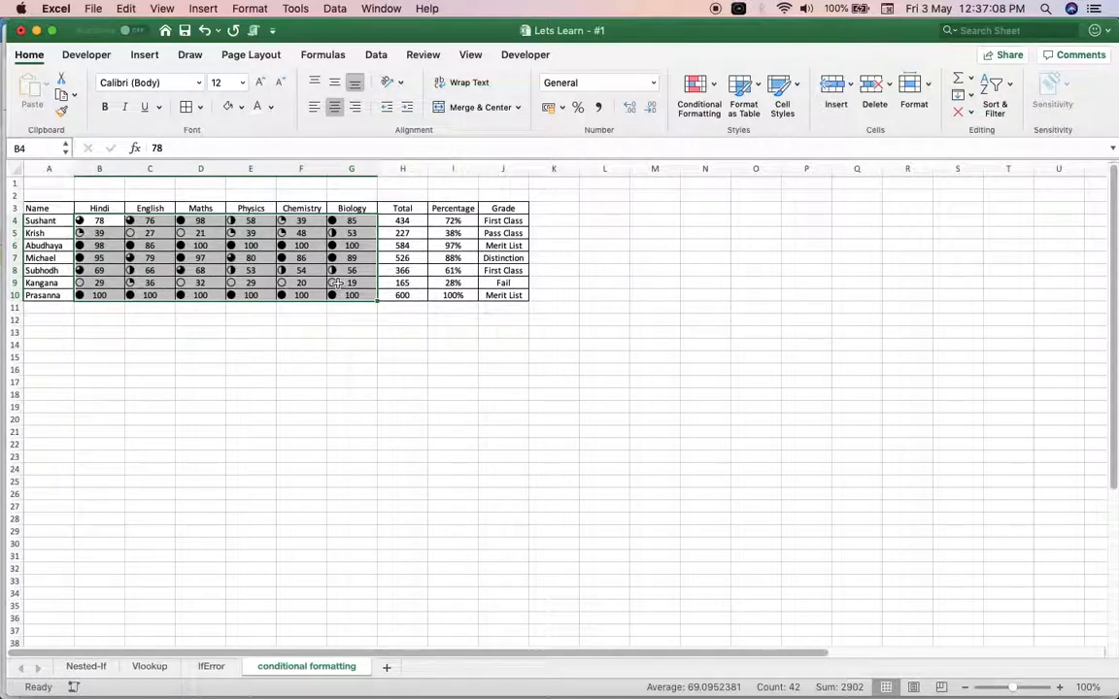
key(super+z)
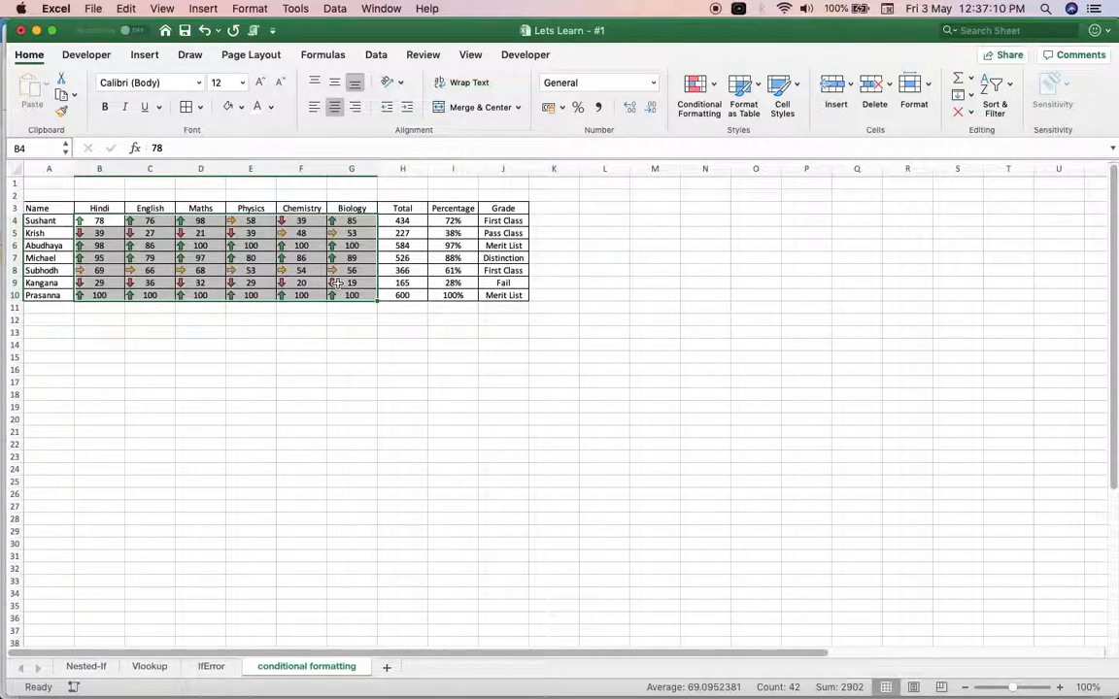
Step: Undo the arrow icon set on the marks in B4:G10 and start a new 2-Color Scale formatting rule
key(super+z)
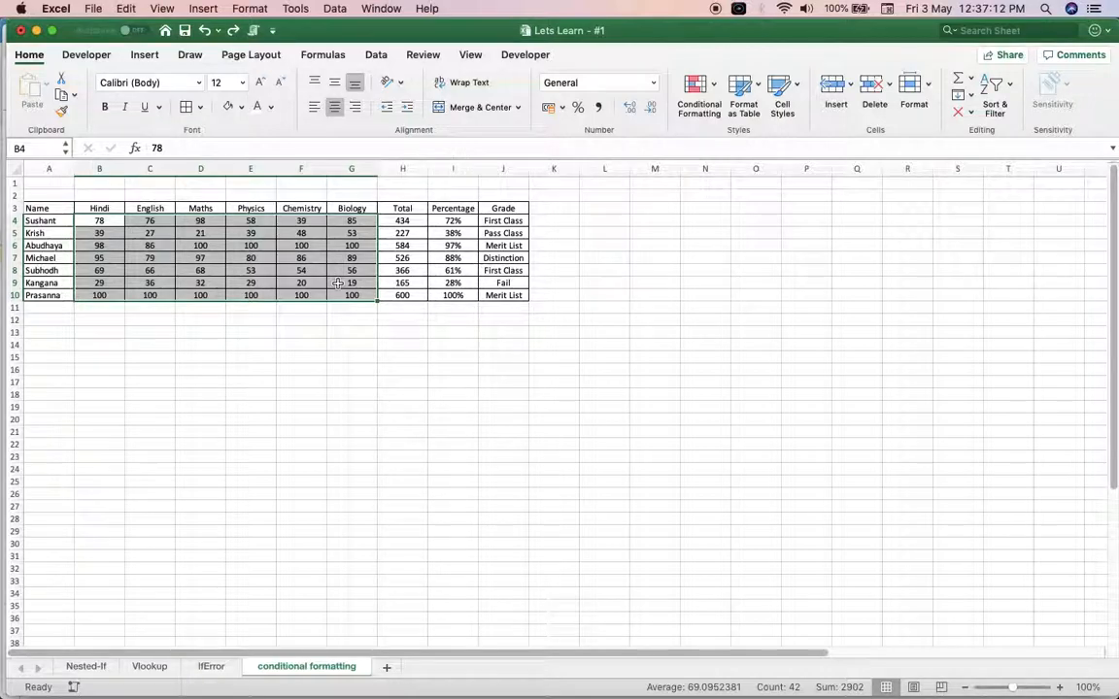
click(711, 94)
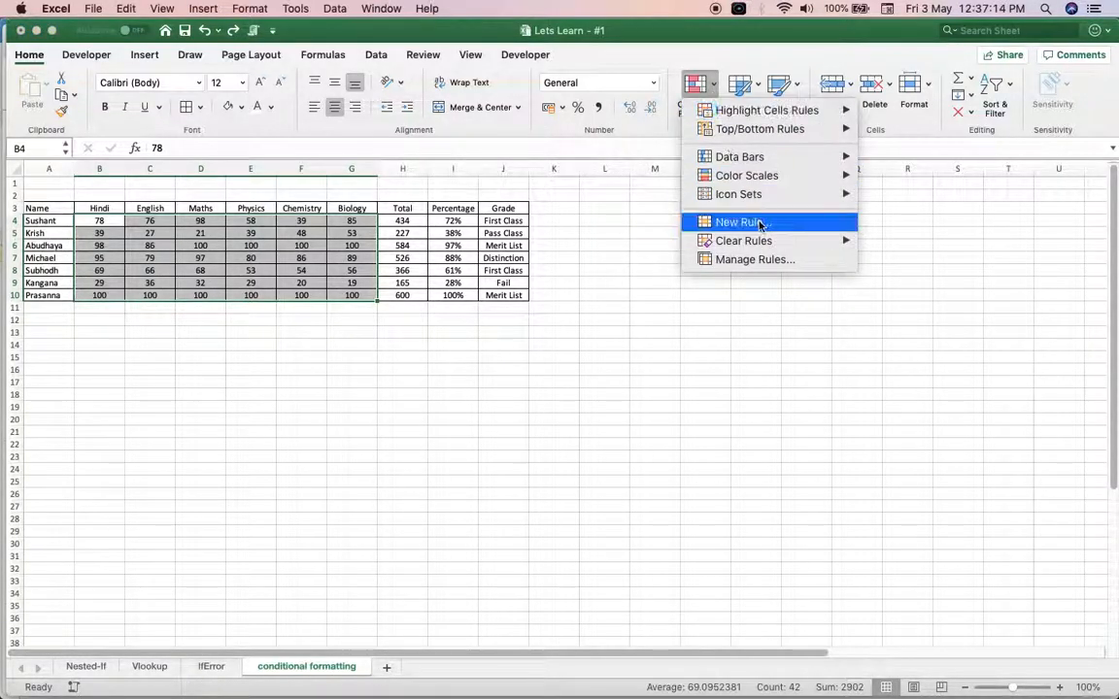
mouse_move(768, 240)
click(779, 225)
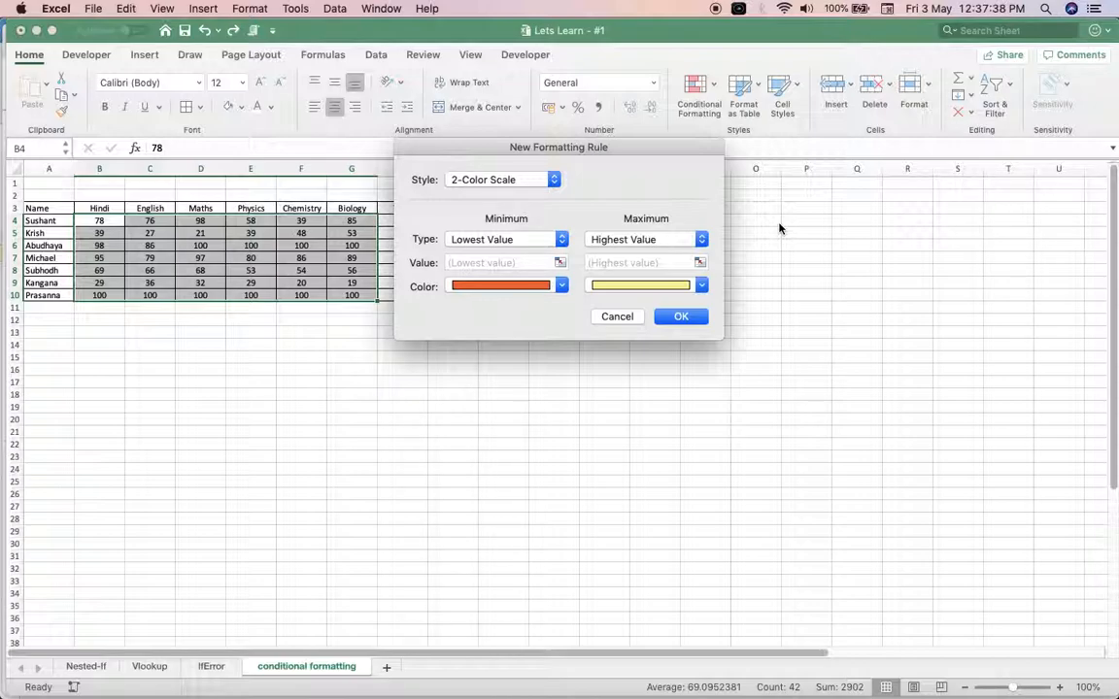
click(536, 181)
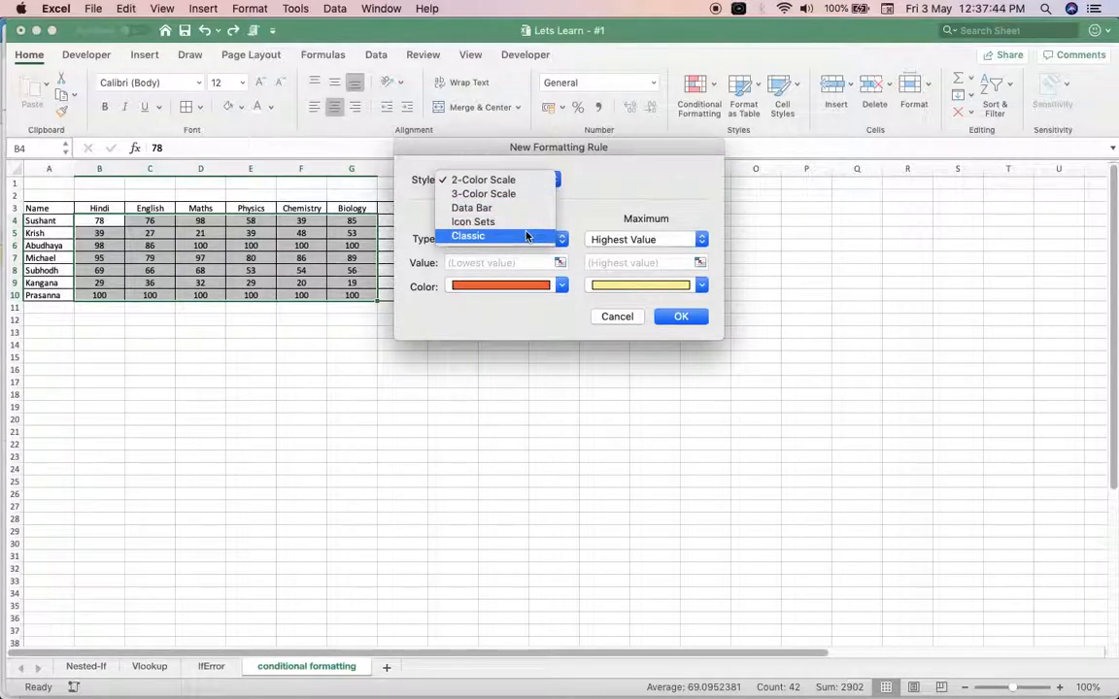
click(514, 181)
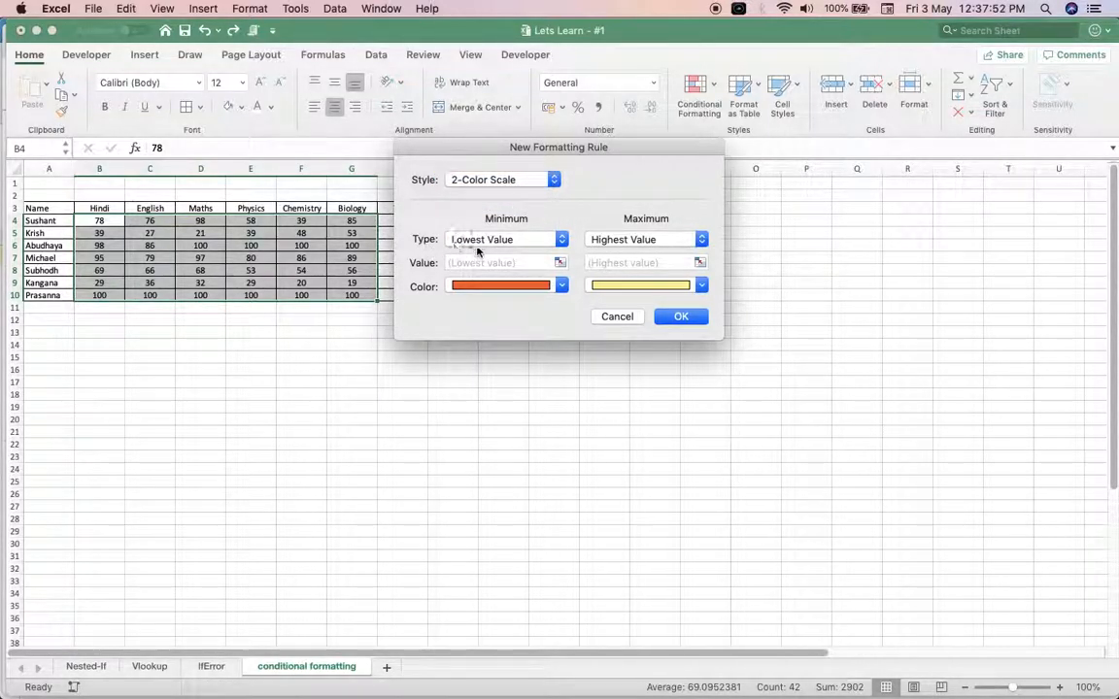
Step: Set the new rule's minimum to type Number with a value of 75
click(506, 240)
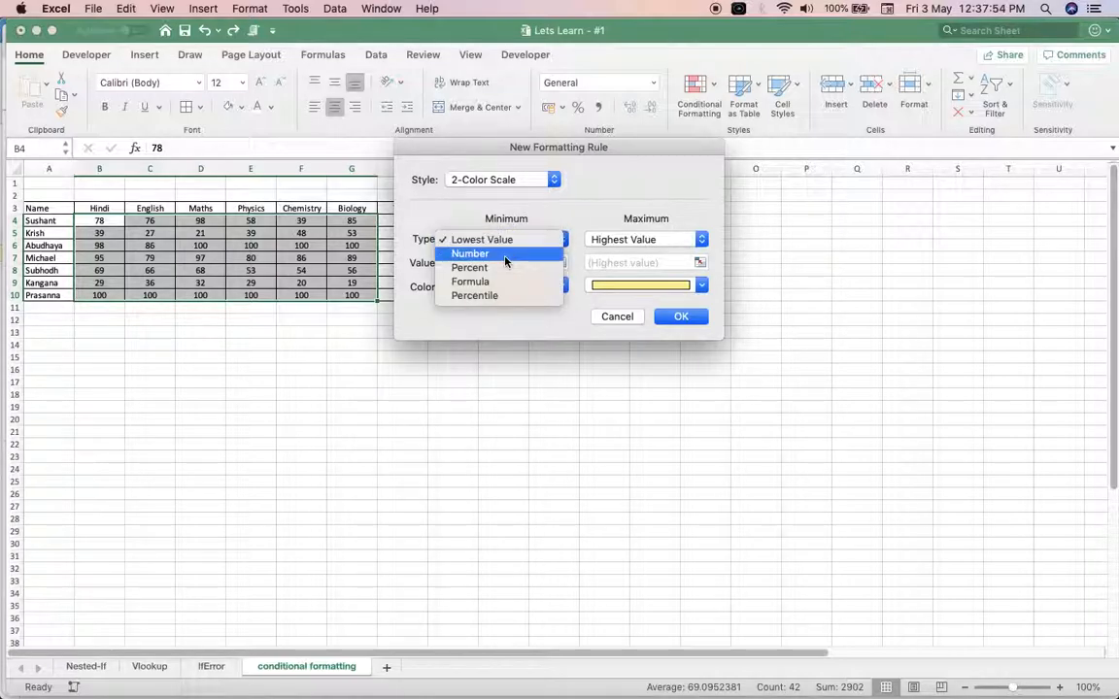
click(505, 254)
click(491, 264)
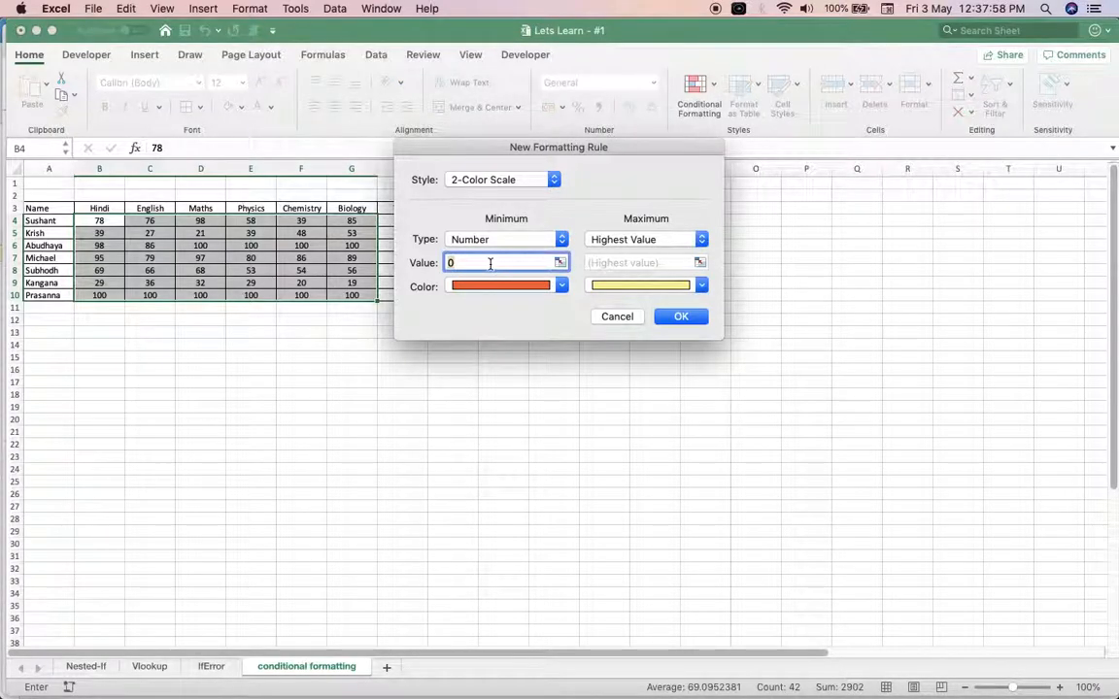
text(75)
Step: Set the rule's maximum to type Number with a value of 100 and apply the rule to the marks
click(618, 240)
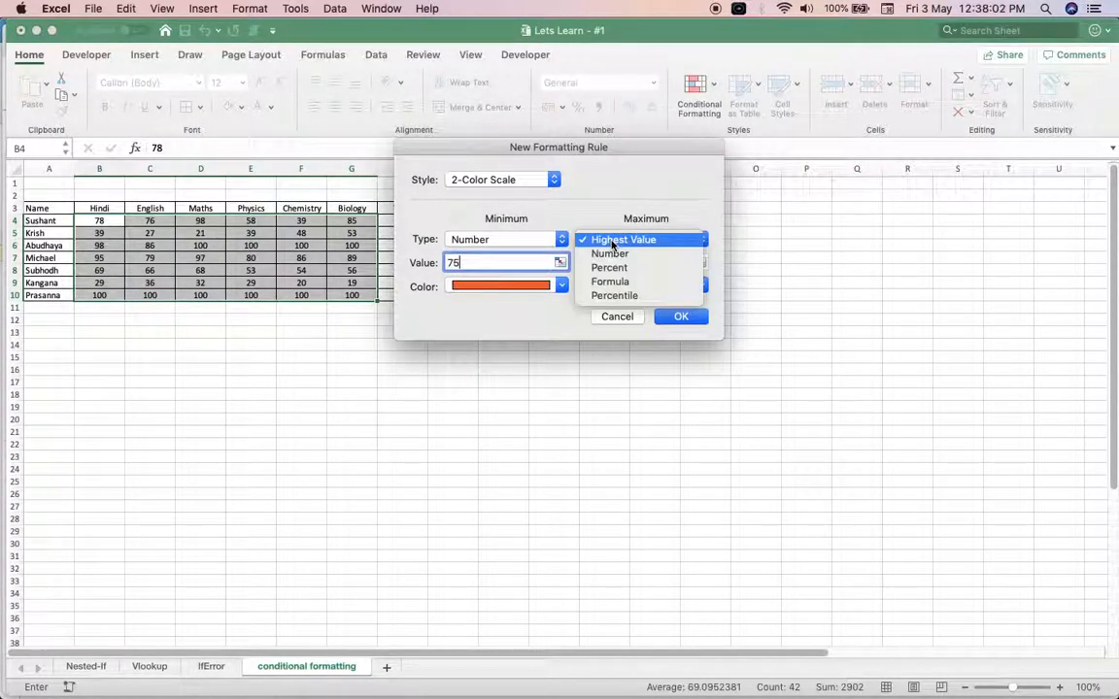
click(618, 254)
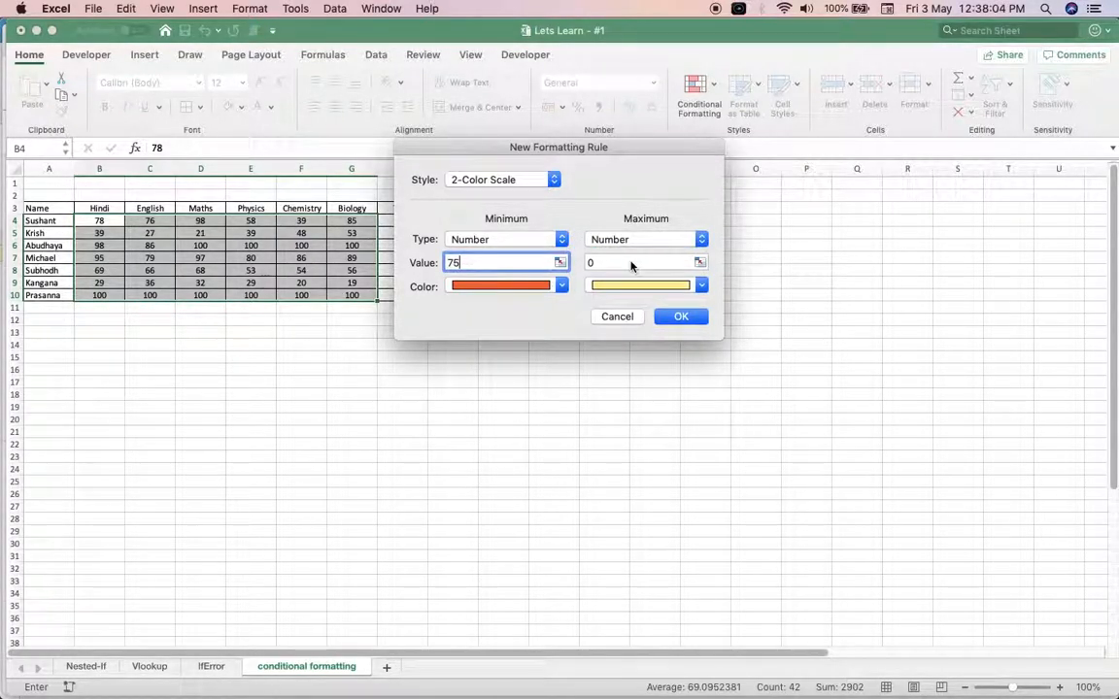
click(630, 262)
text(100)
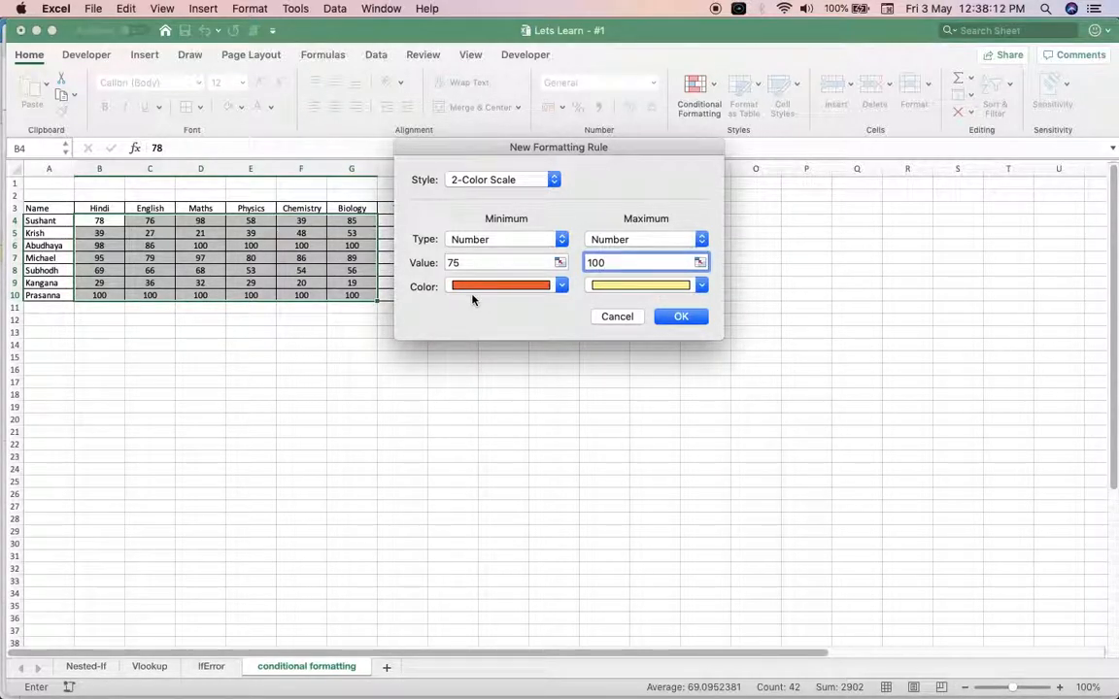
click(692, 323)
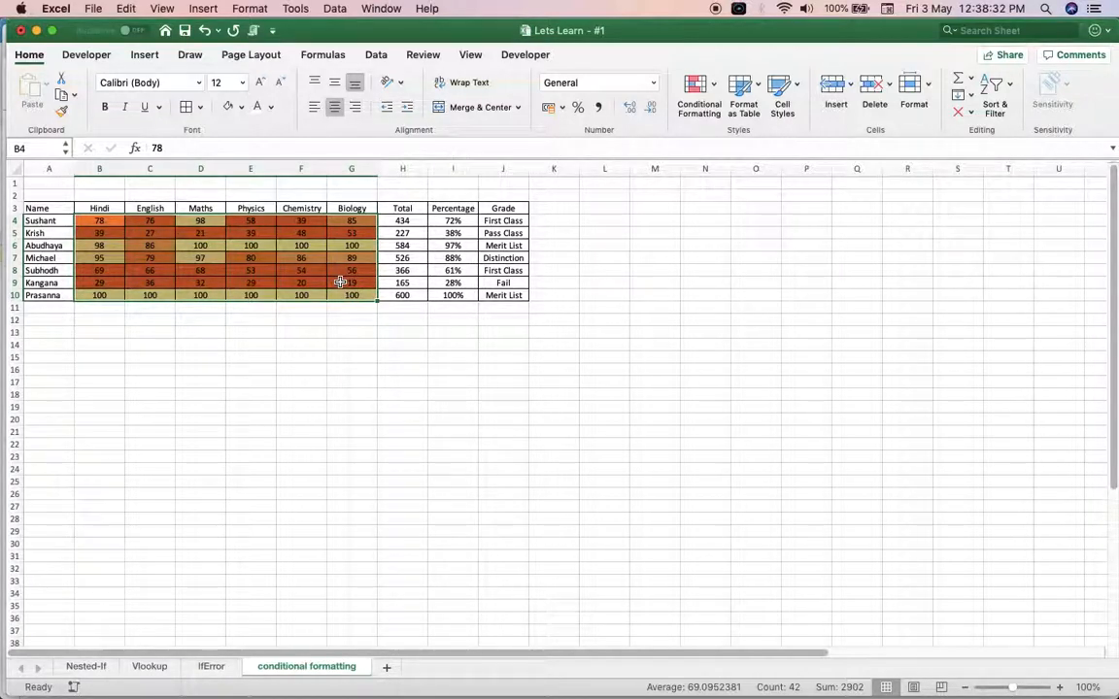
Step: Deselect the marks to inspect their coloring, and undo the custom color scale on B4:G10
click(340, 282)
click(373, 381)
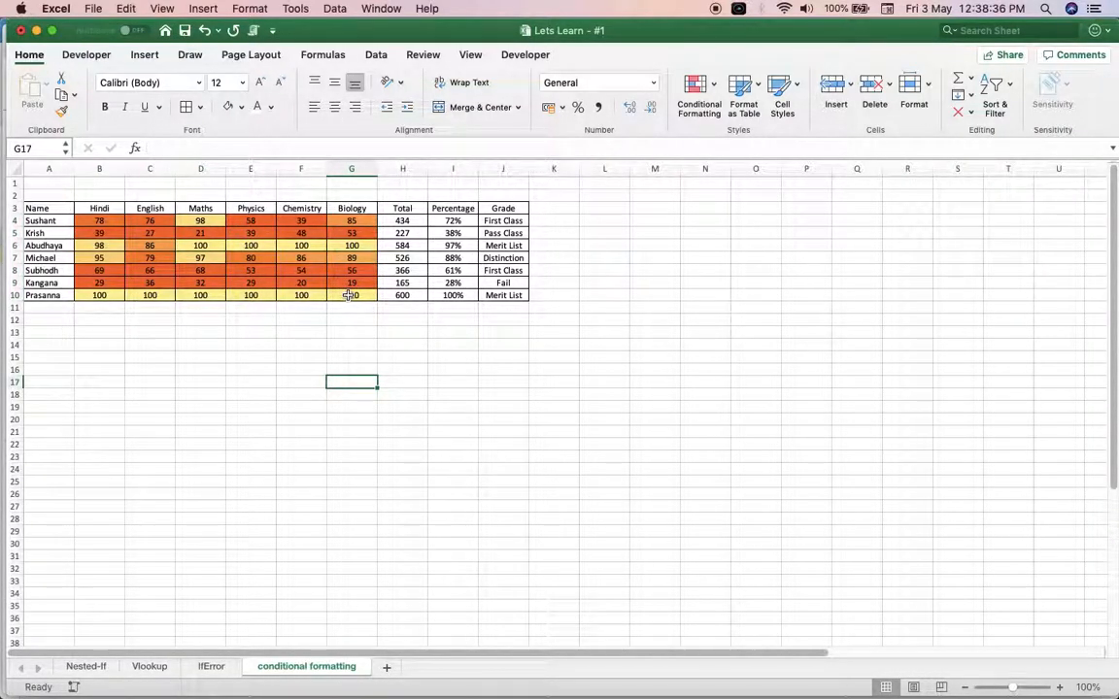
drag(99, 220, 351, 296)
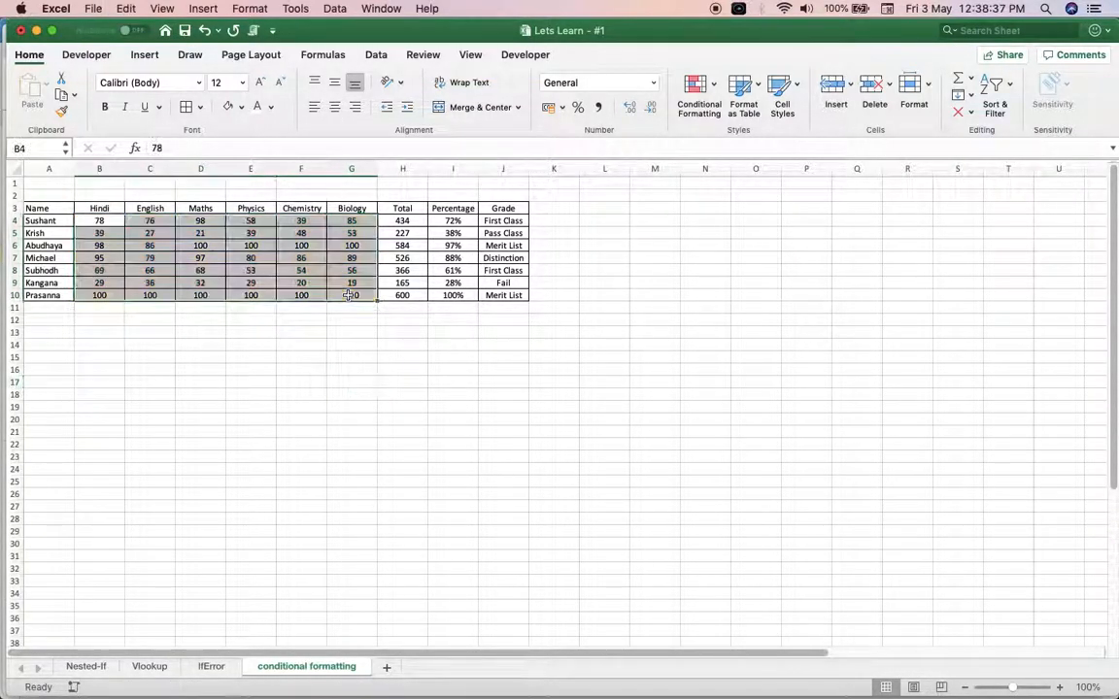
Step: Use Manage Rules to add a 2-Color Scale rule from Lowest Value to Highest Value to the marks in B4:G10
click(714, 87)
mouse_move(762, 242)
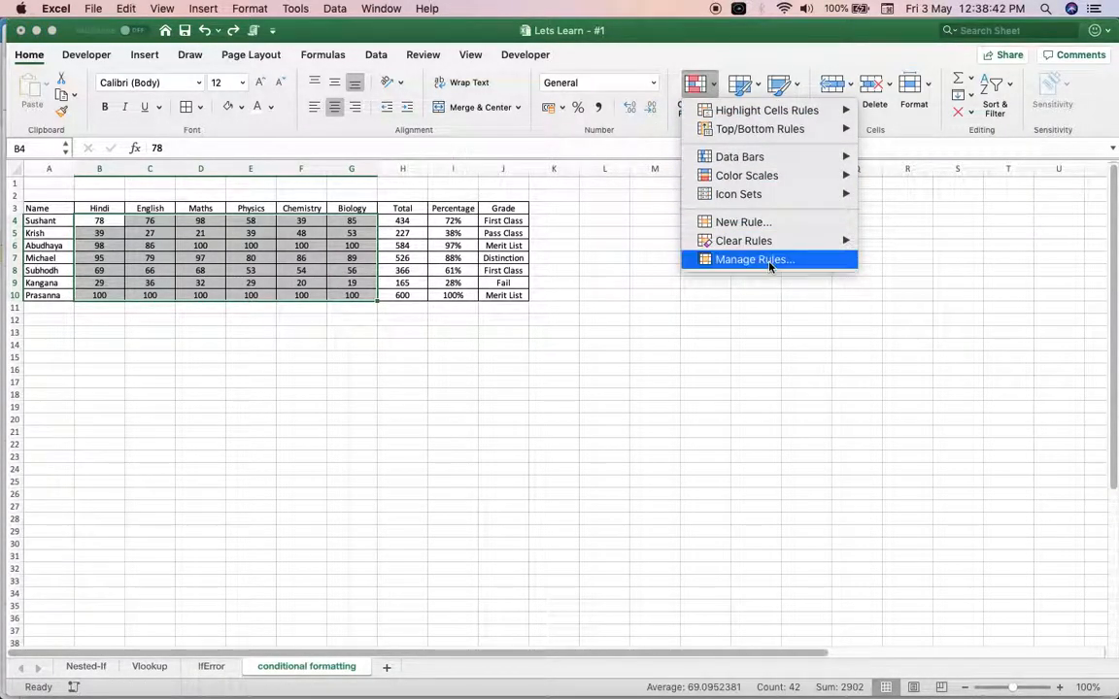
click(771, 259)
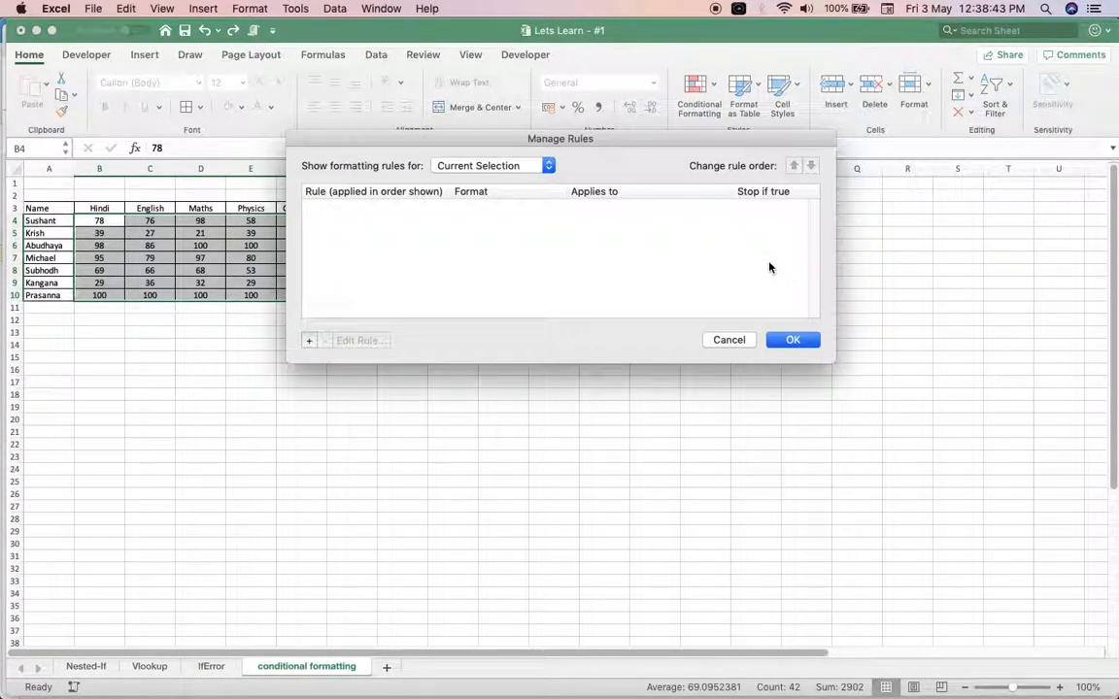
click(486, 167)
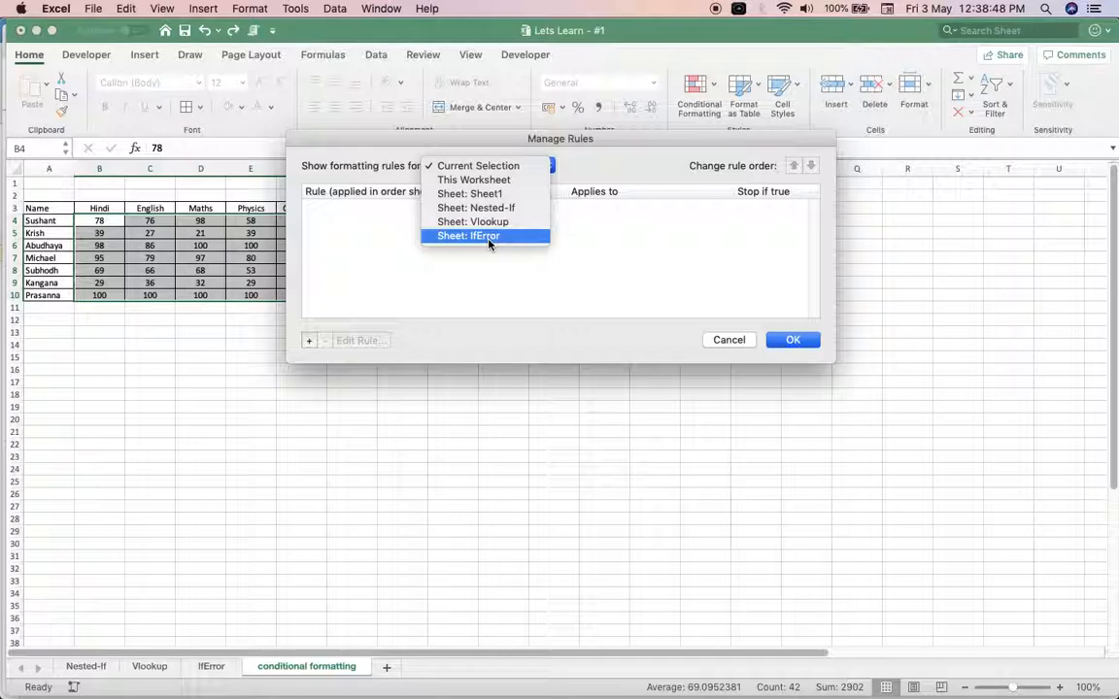
click(486, 167)
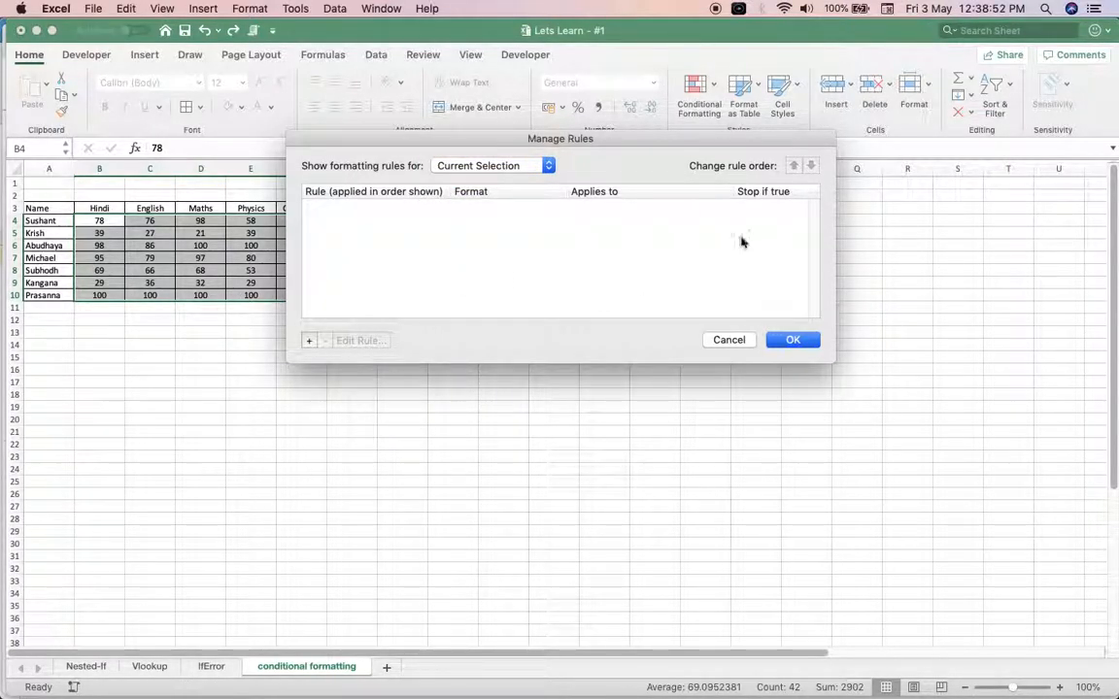
click(310, 341)
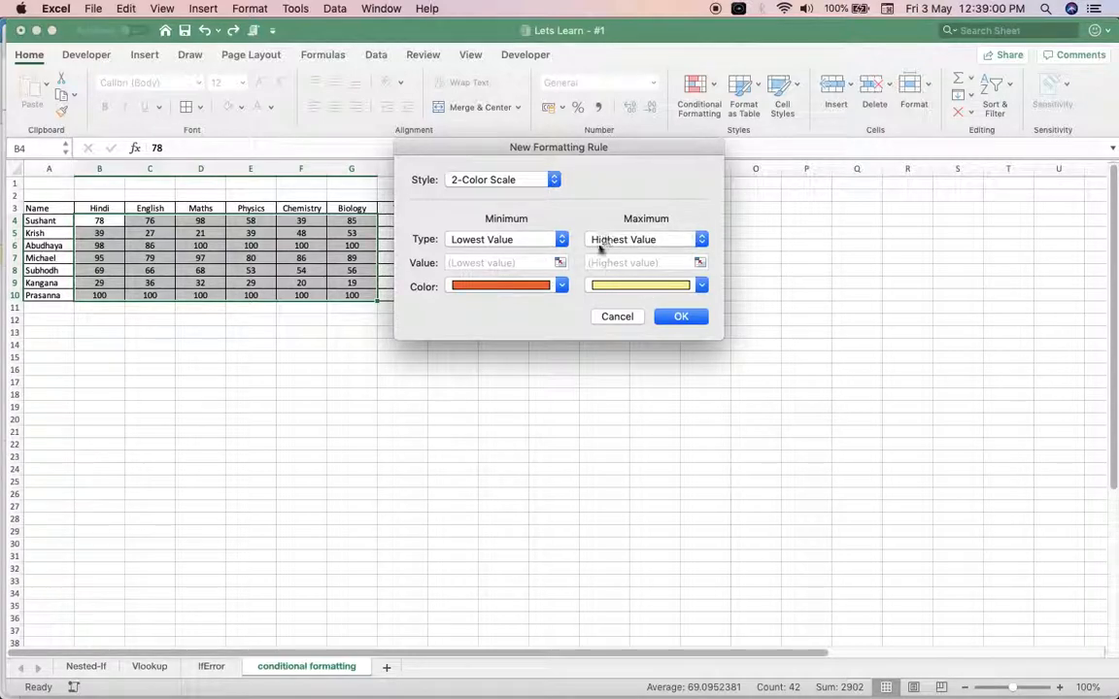
click(680, 318)
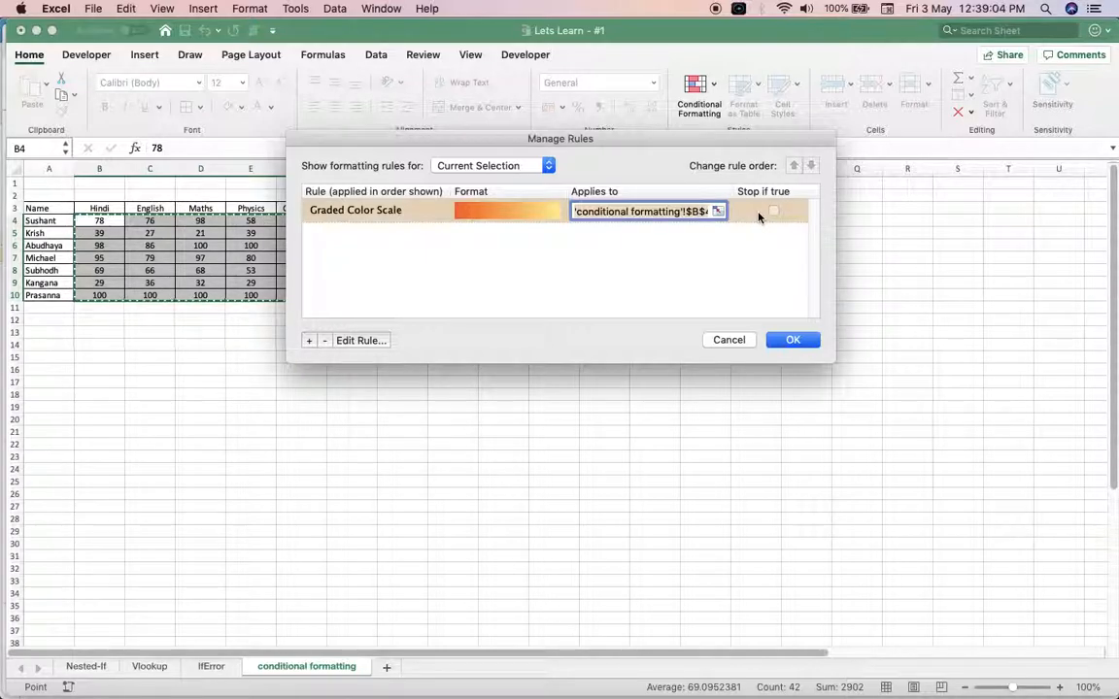
click(792, 341)
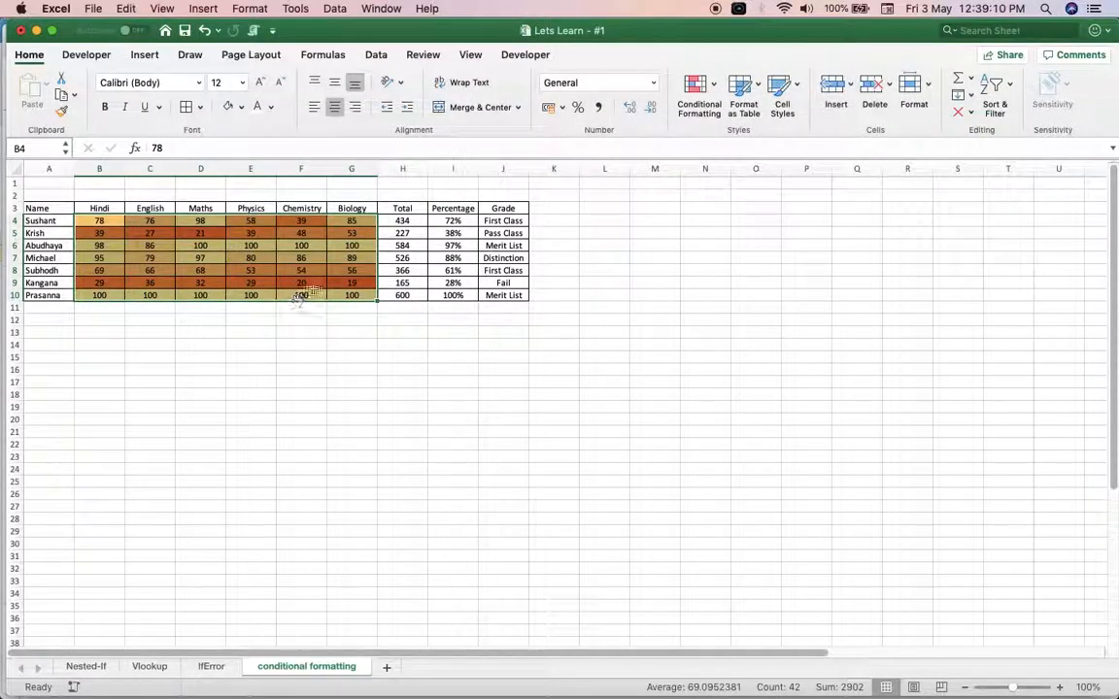
Step: Review the Graded Color Scale rule for the current selection in the Manage Rules list
click(713, 92)
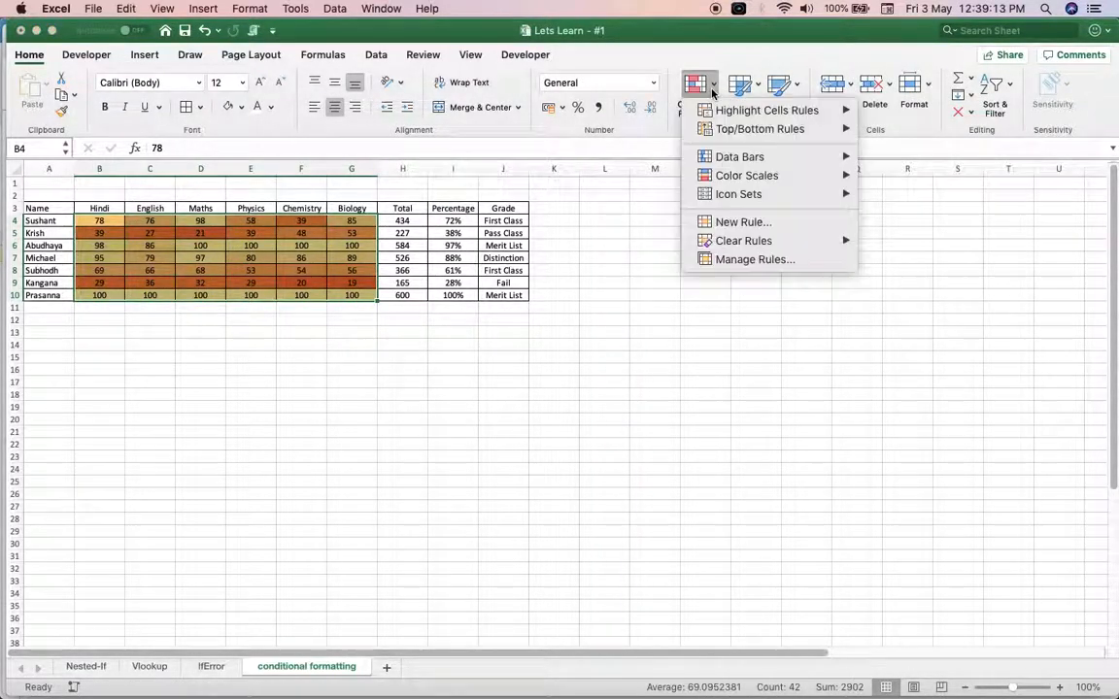
click(768, 260)
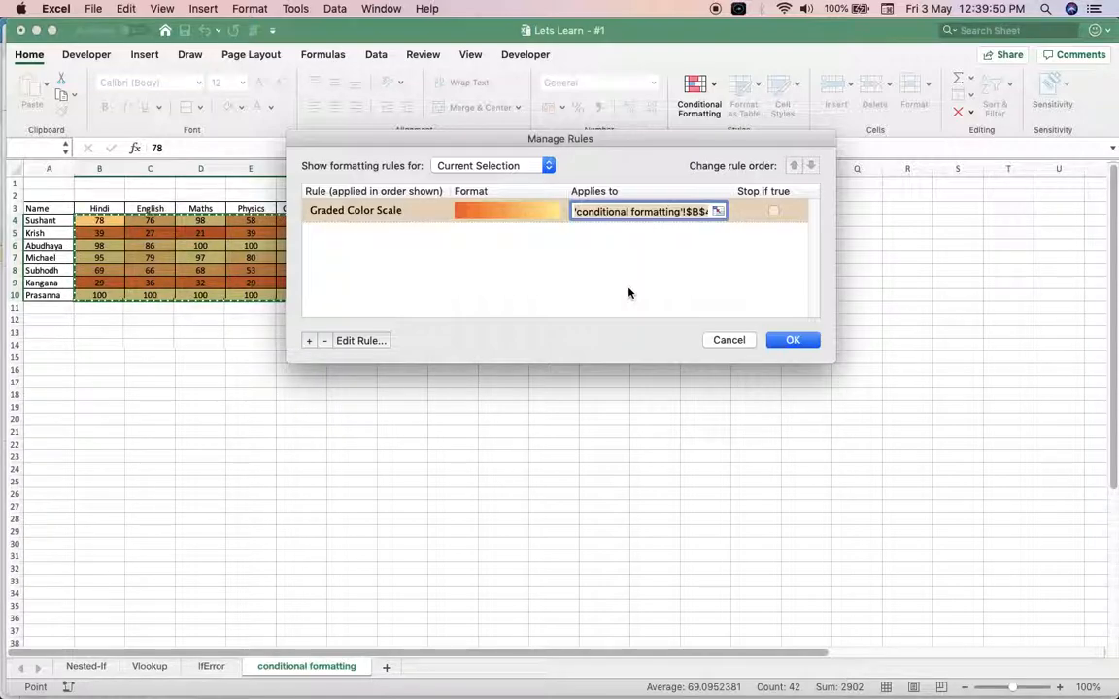
click(795, 342)
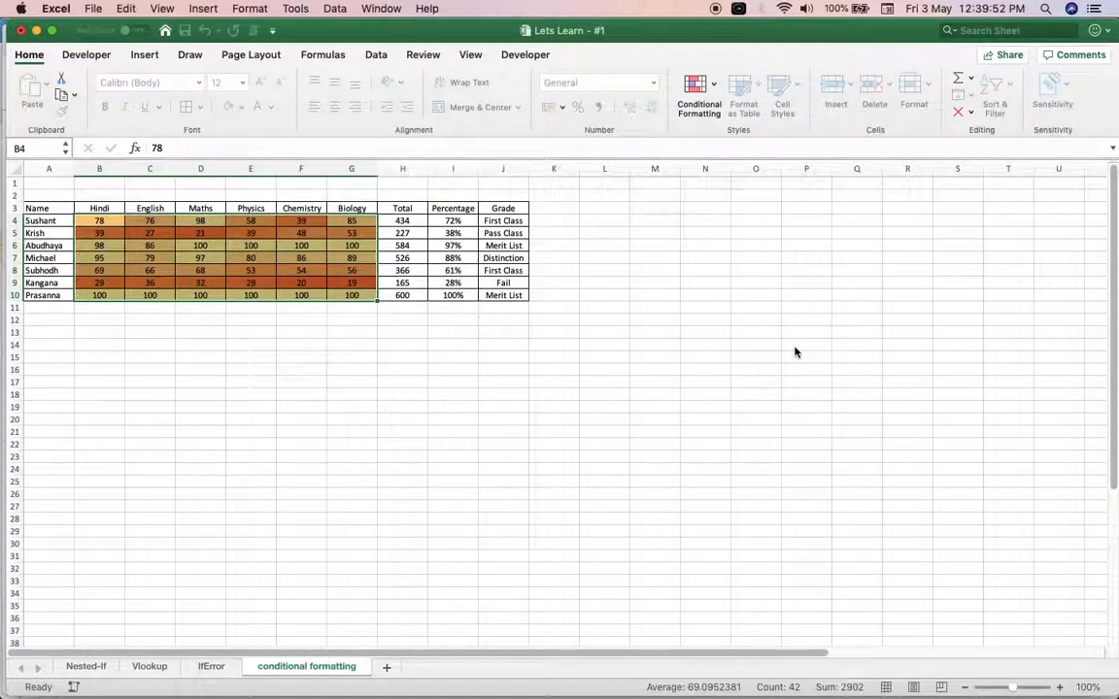
Step: Enter the marks 100, 23, 100, 87, 43 and 10 in cells B11:G11 below the table
click(173, 334)
click(100, 311)
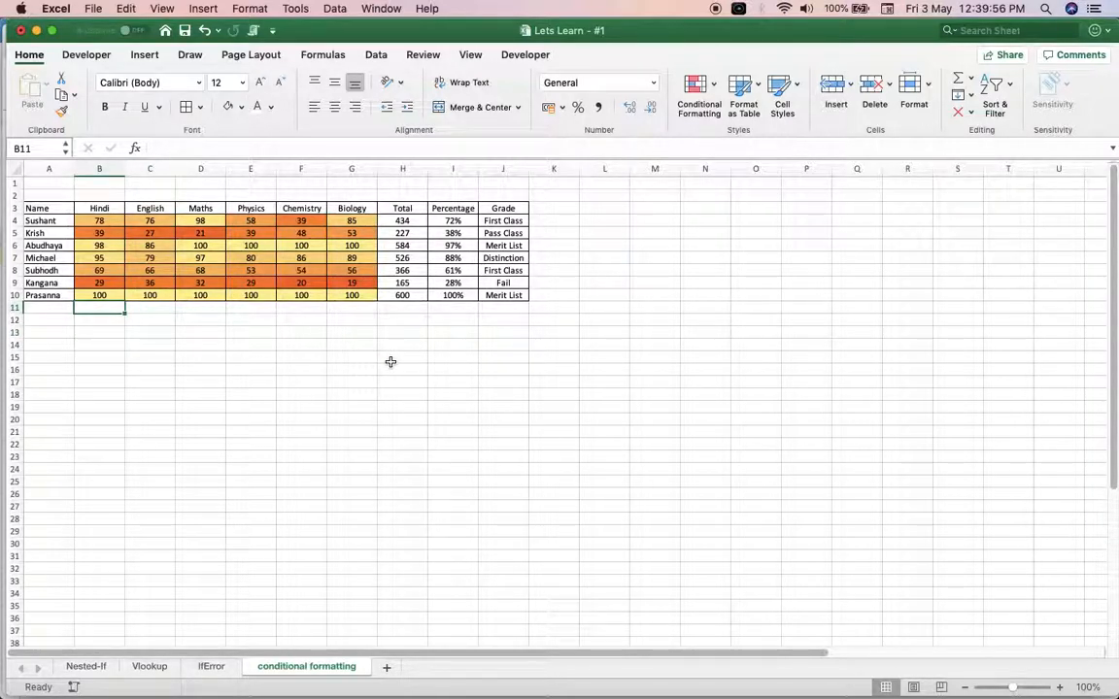
text(100)
key(Tab)
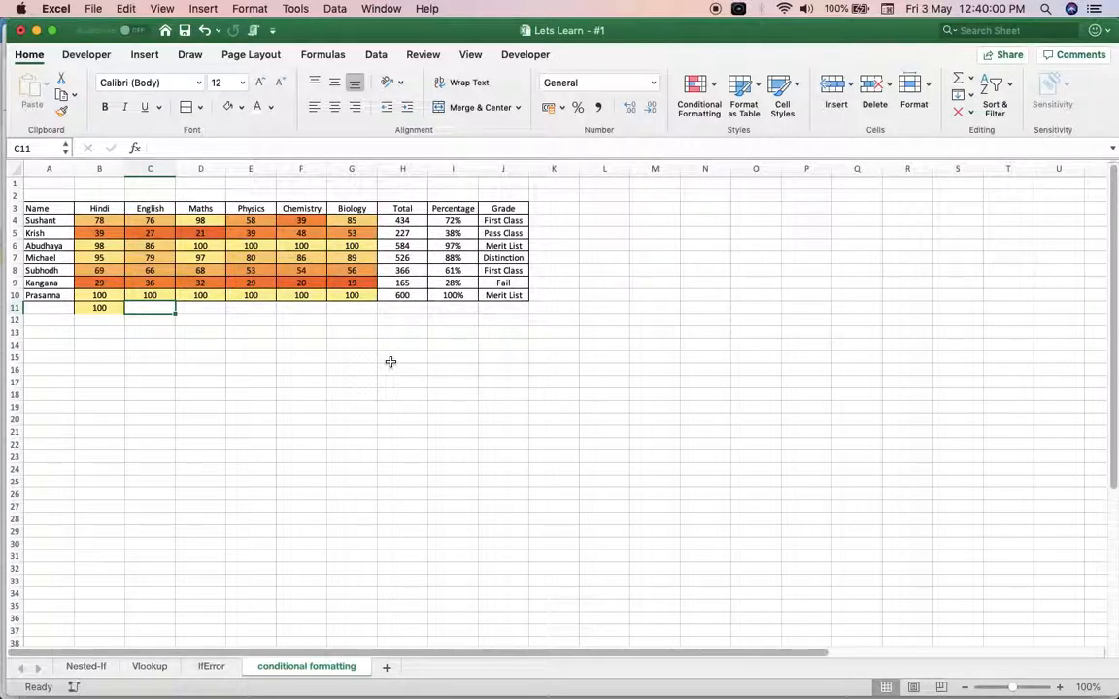
text(23)
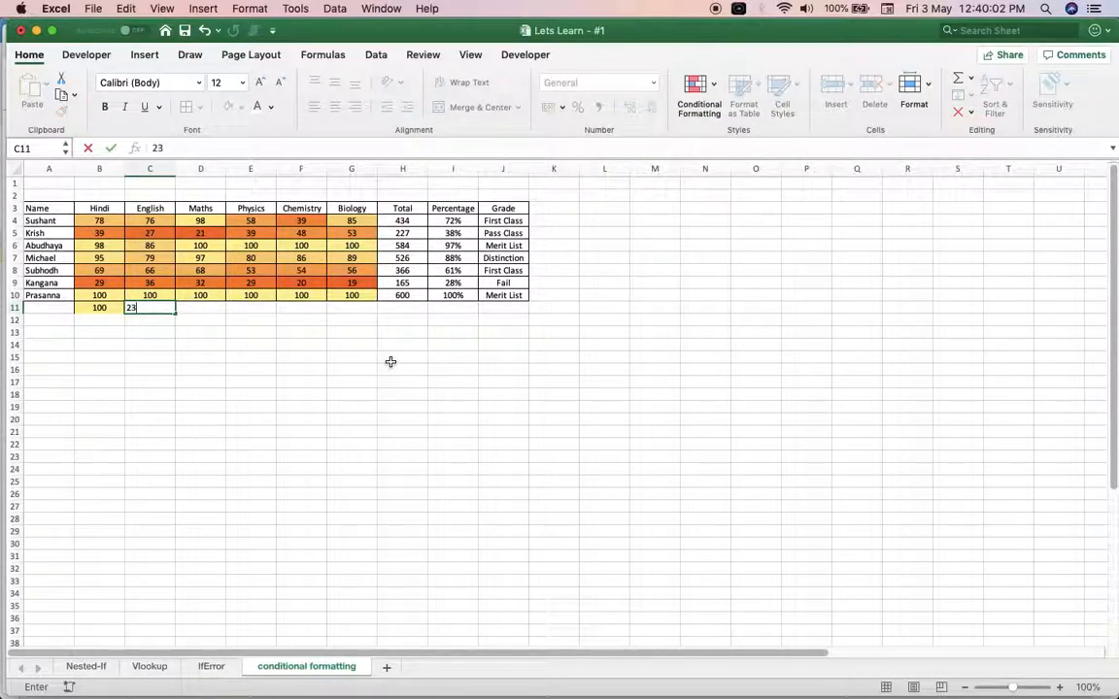
key(Tab)
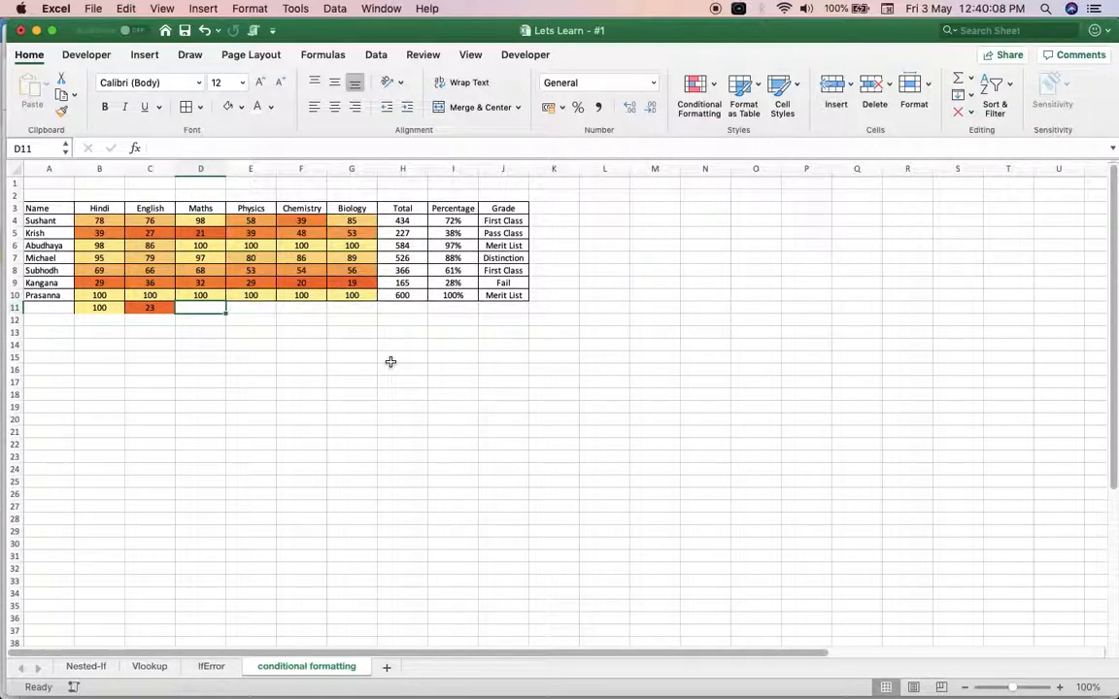
text(100)
key(Tab)
text(87)
key(Tab)
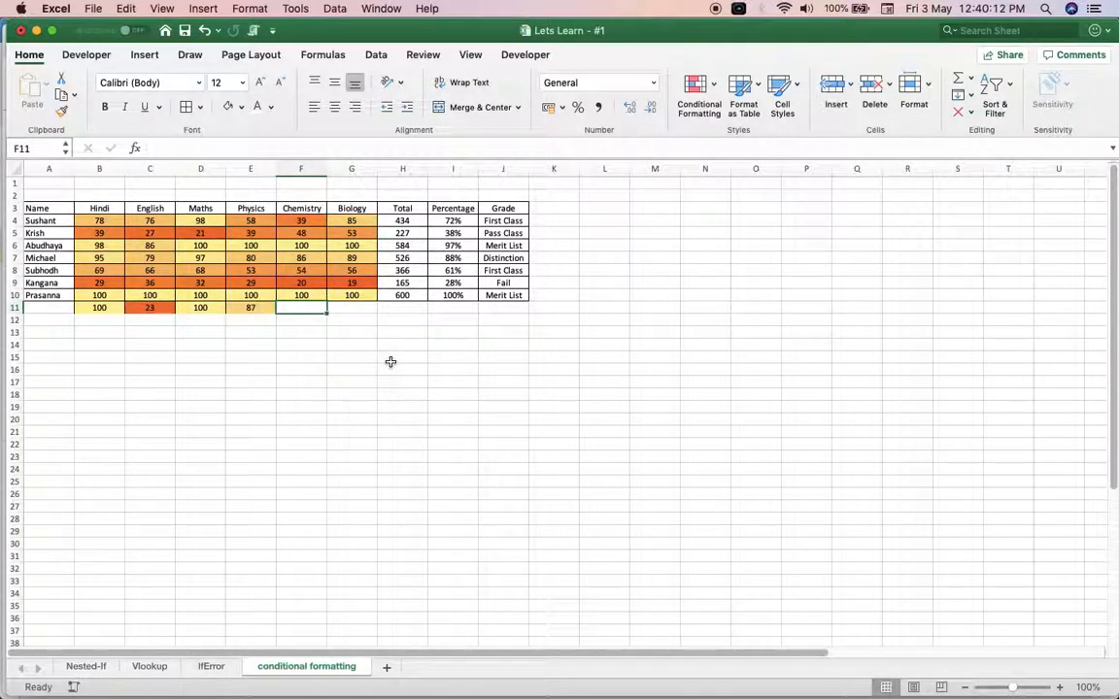
text(43)
key(Tab)
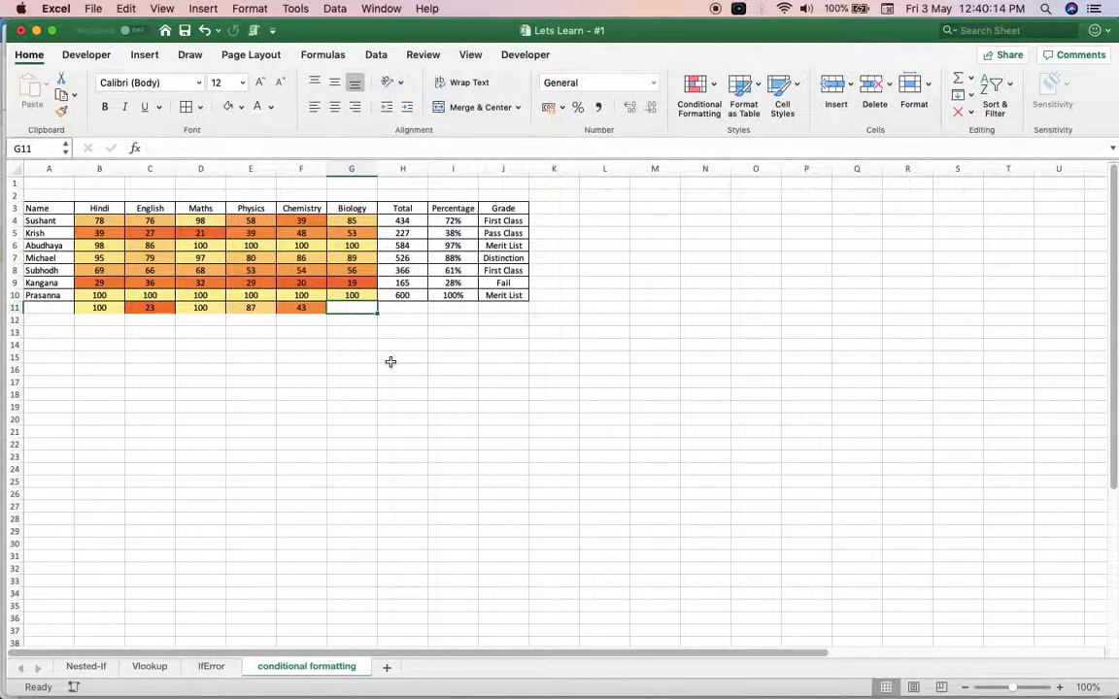
text(10)
key(Tab)
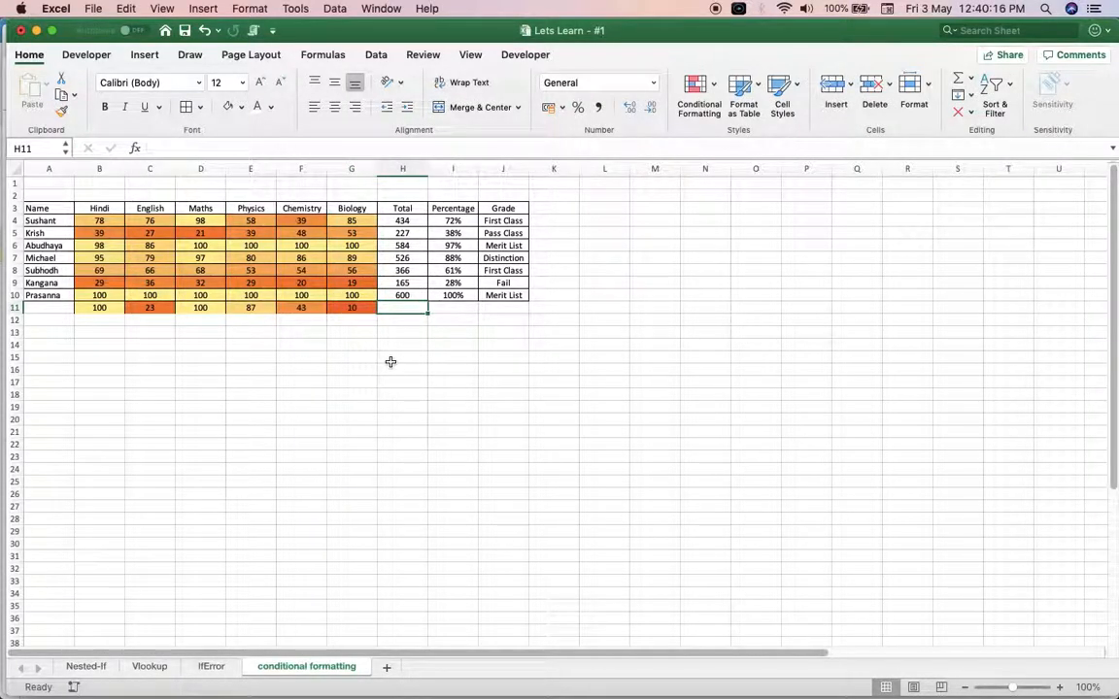
click(715, 93)
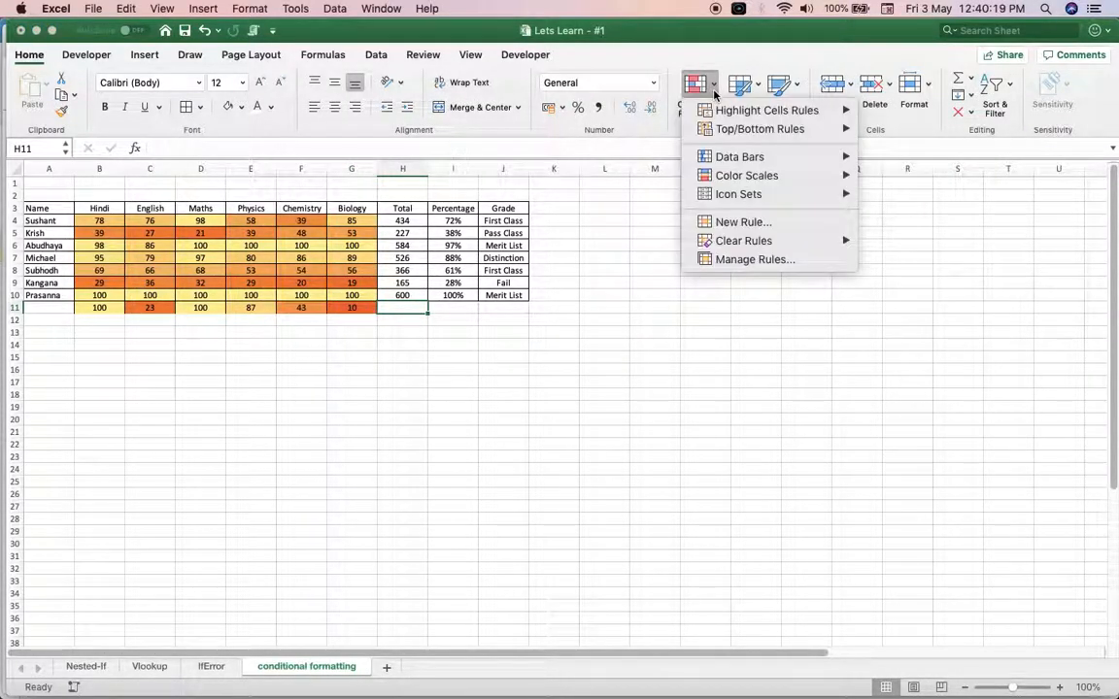
click(764, 263)
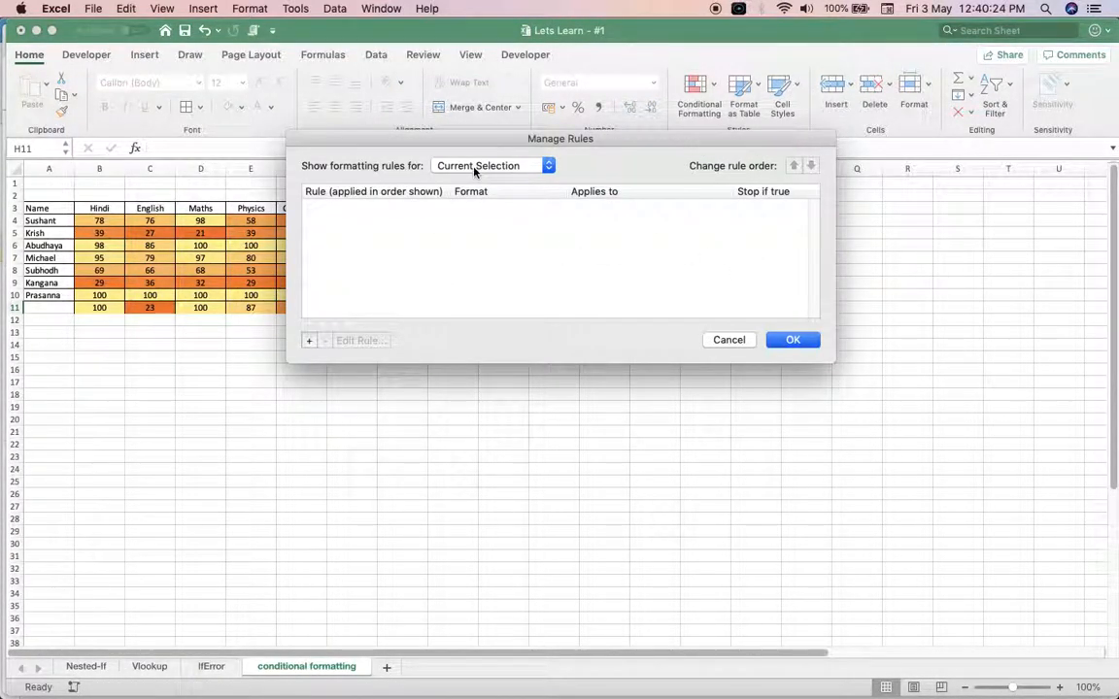
click(727, 340)
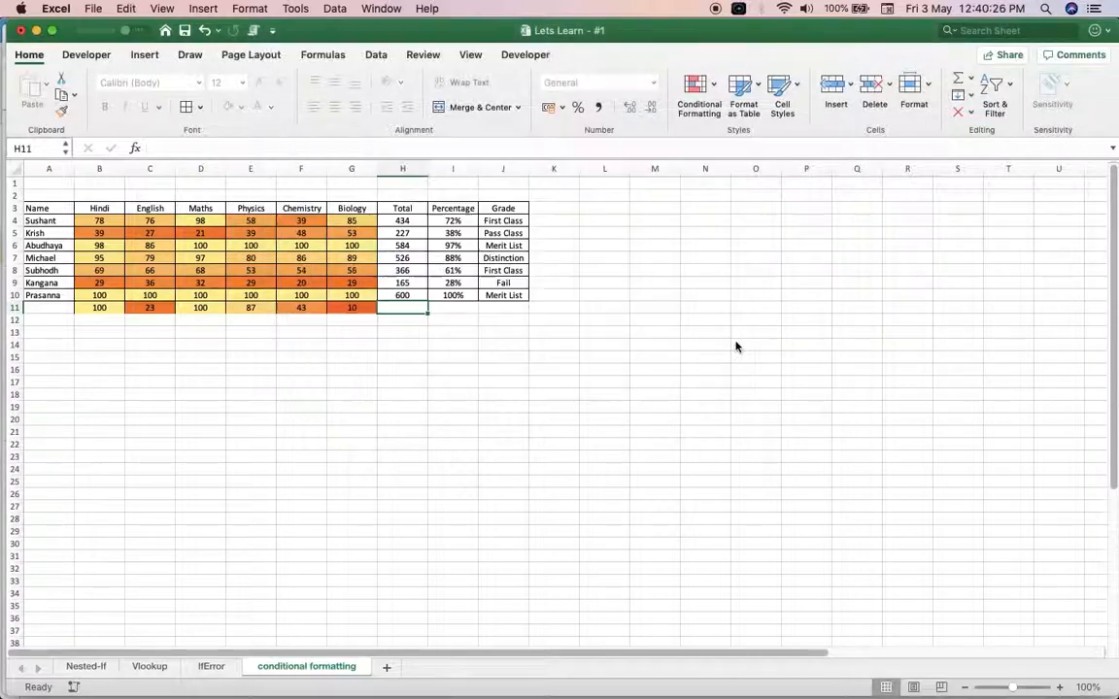
Step: Clear the conditional formatting rules from the entire sheet
click(701, 98)
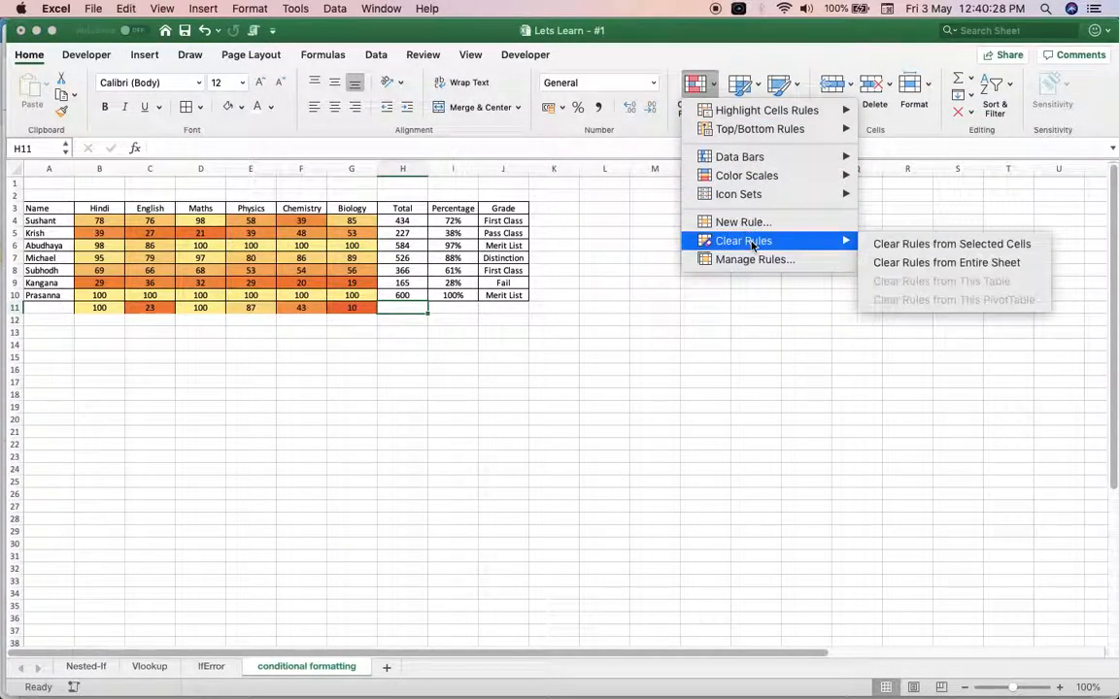
mouse_move(834, 240)
click(908, 262)
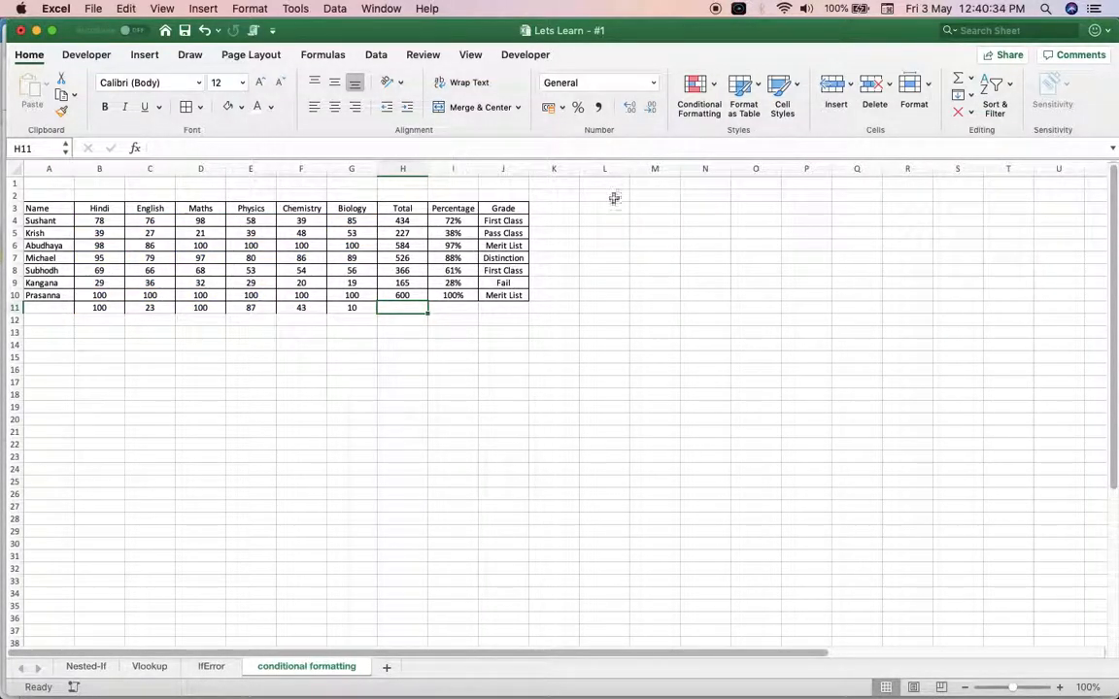
Step: Examine the styles offered for a new formatting rule in Manage Rules without adding a rule
click(712, 90)
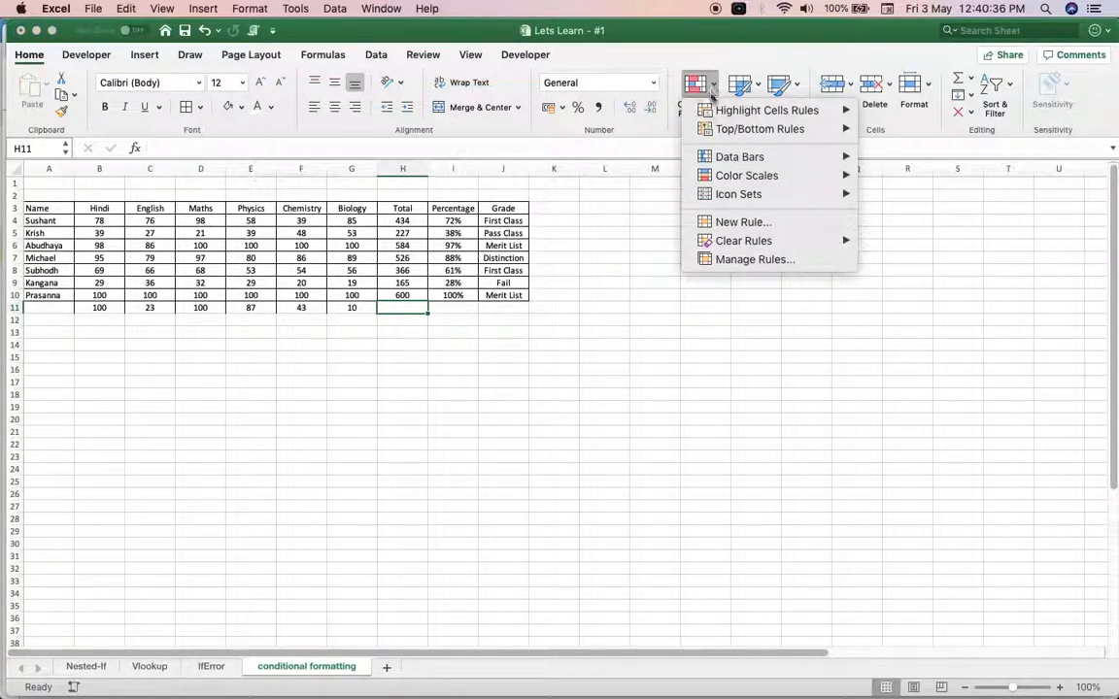
click(763, 261)
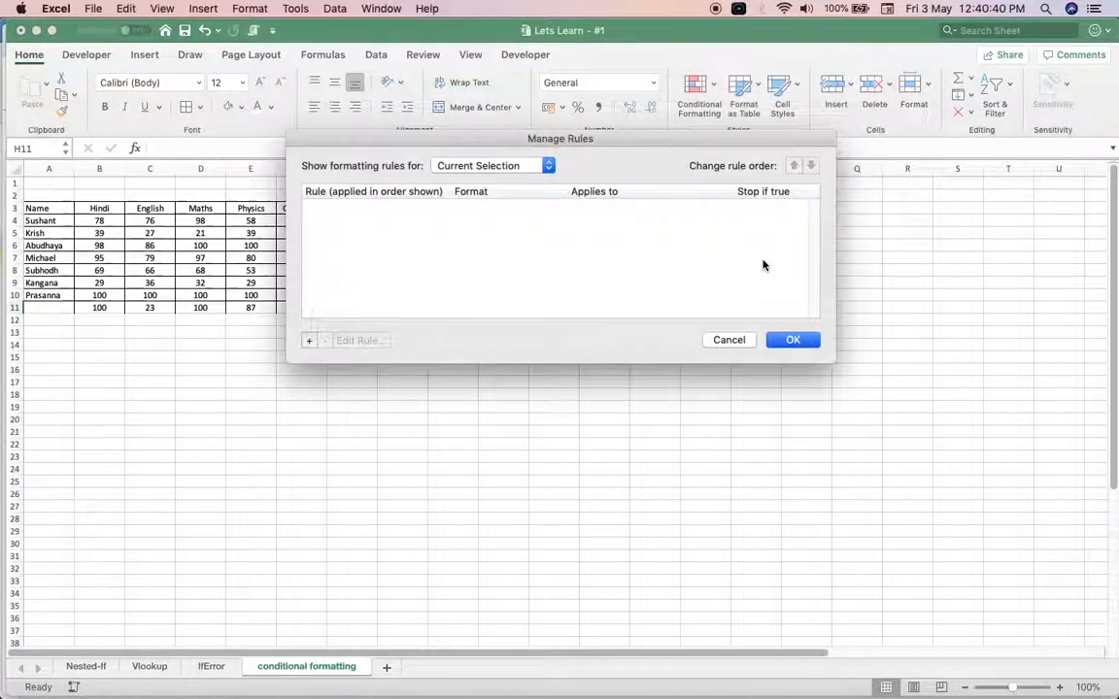
click(498, 167)
click(499, 166)
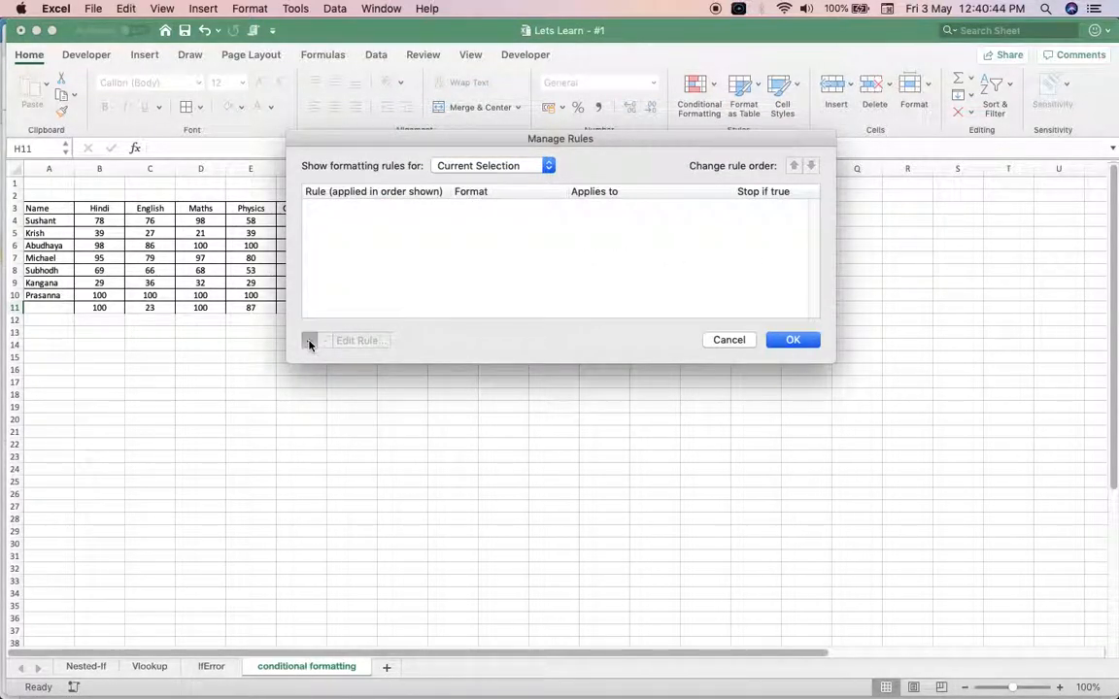
click(309, 342)
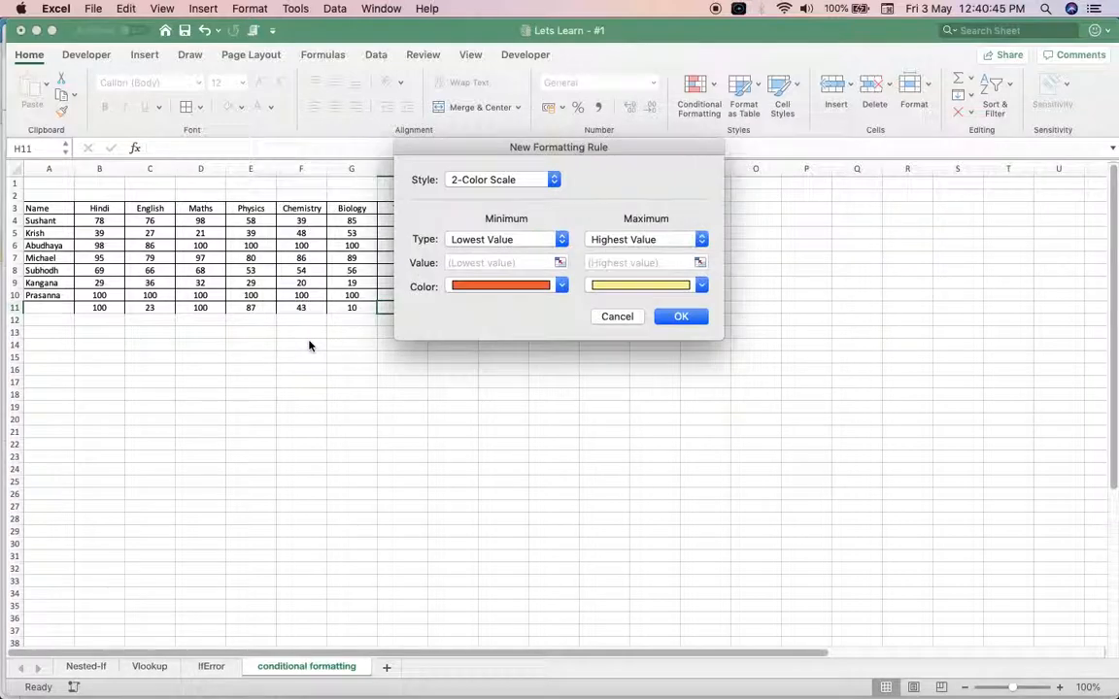
click(509, 180)
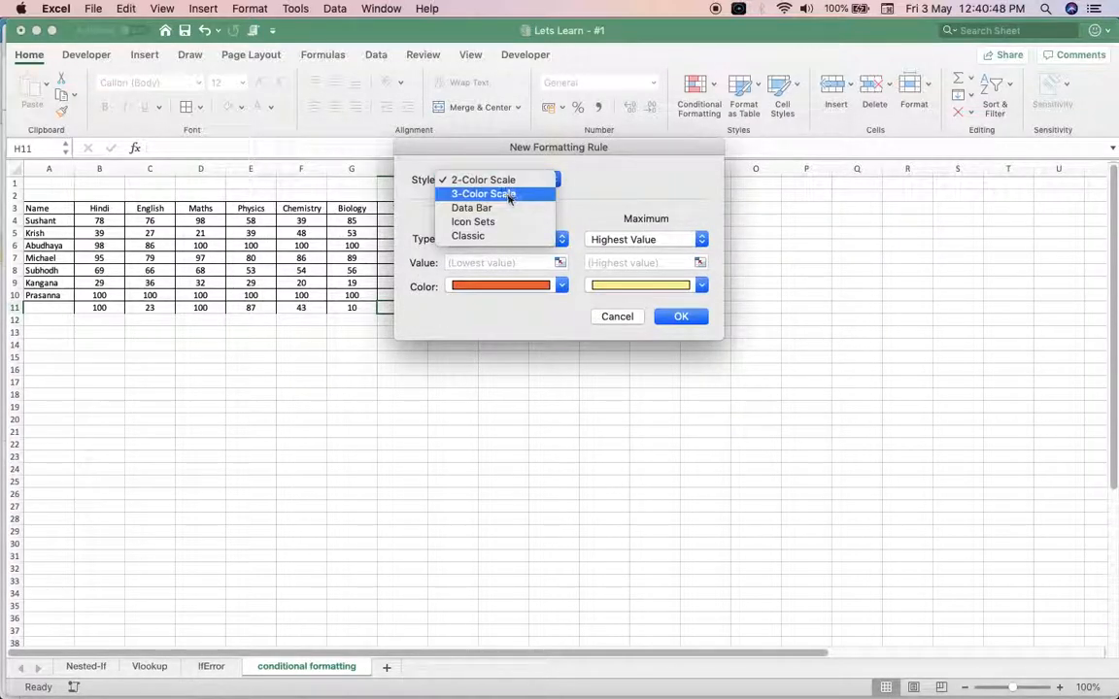
click(619, 323)
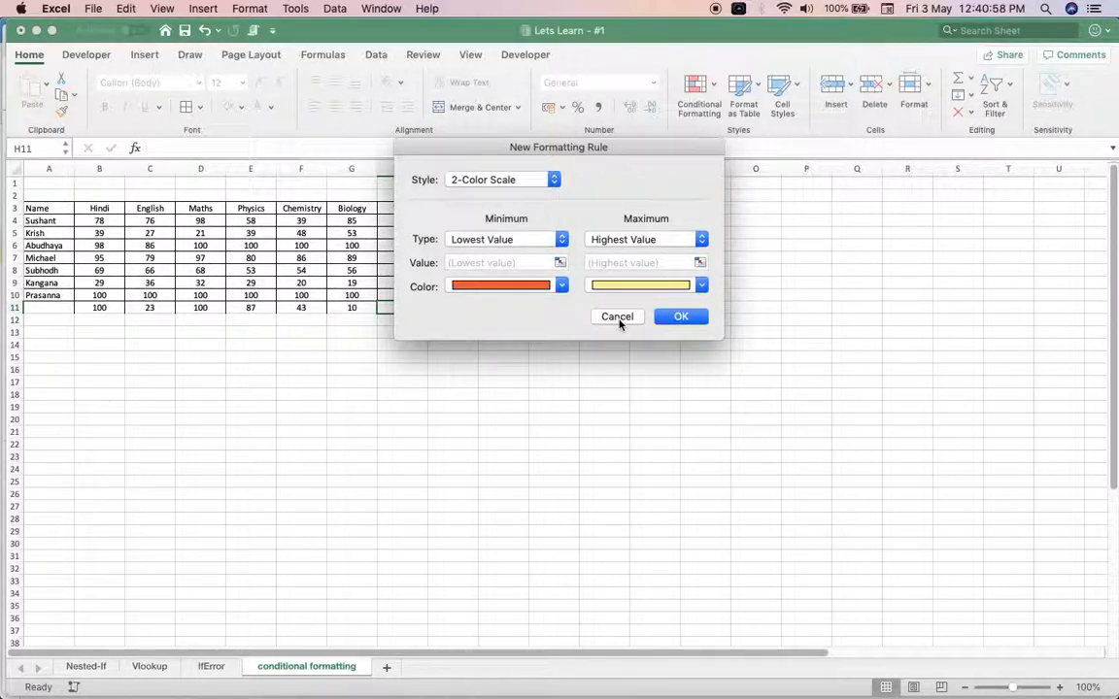
click(618, 318)
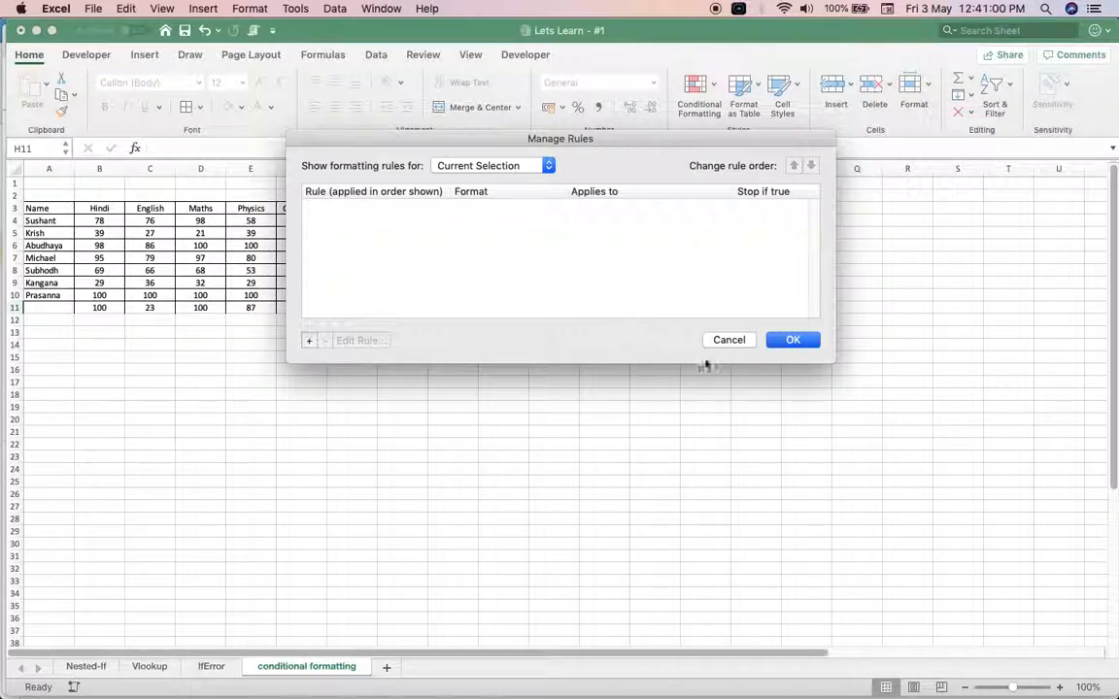
click(730, 340)
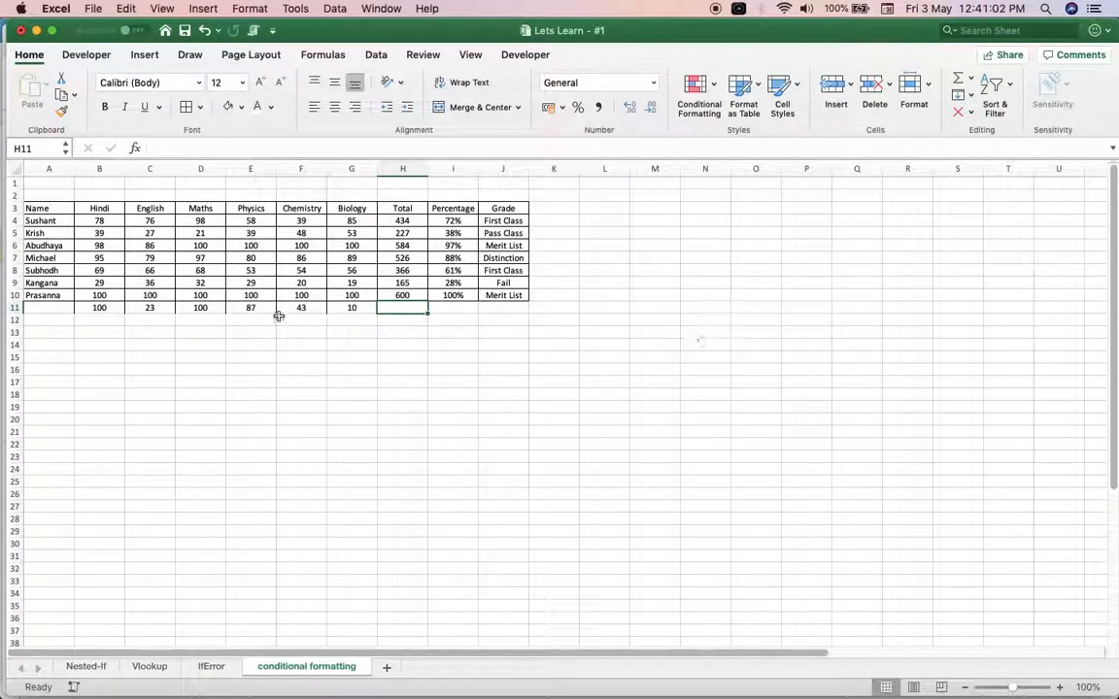
click(86, 221)
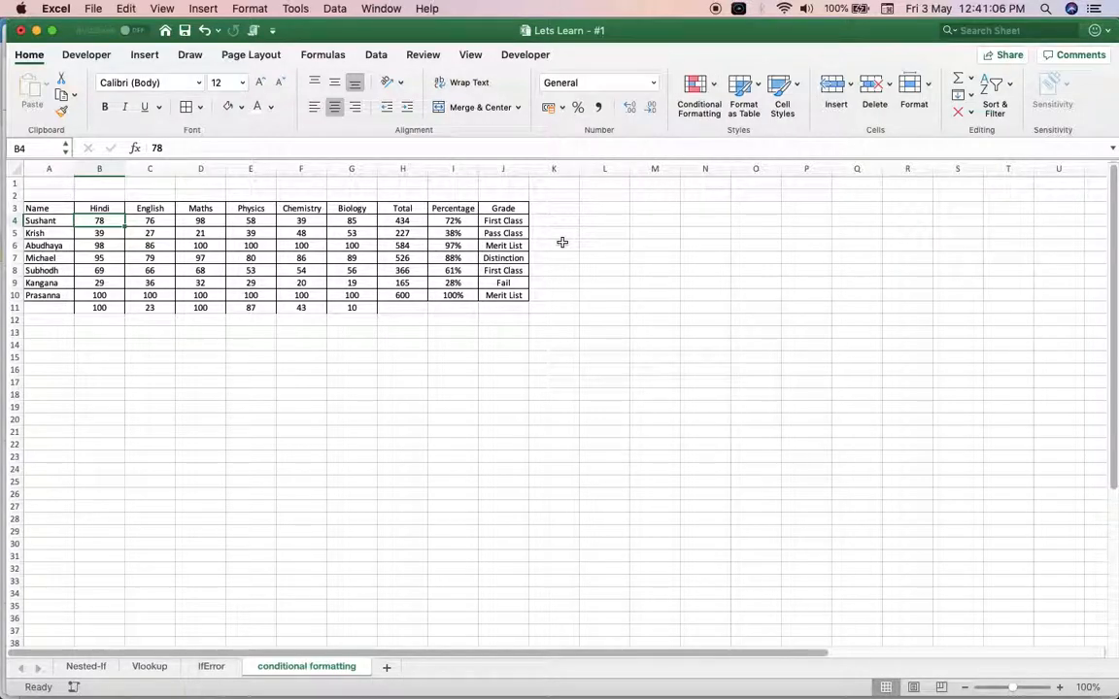
click(711, 95)
mouse_move(758, 111)
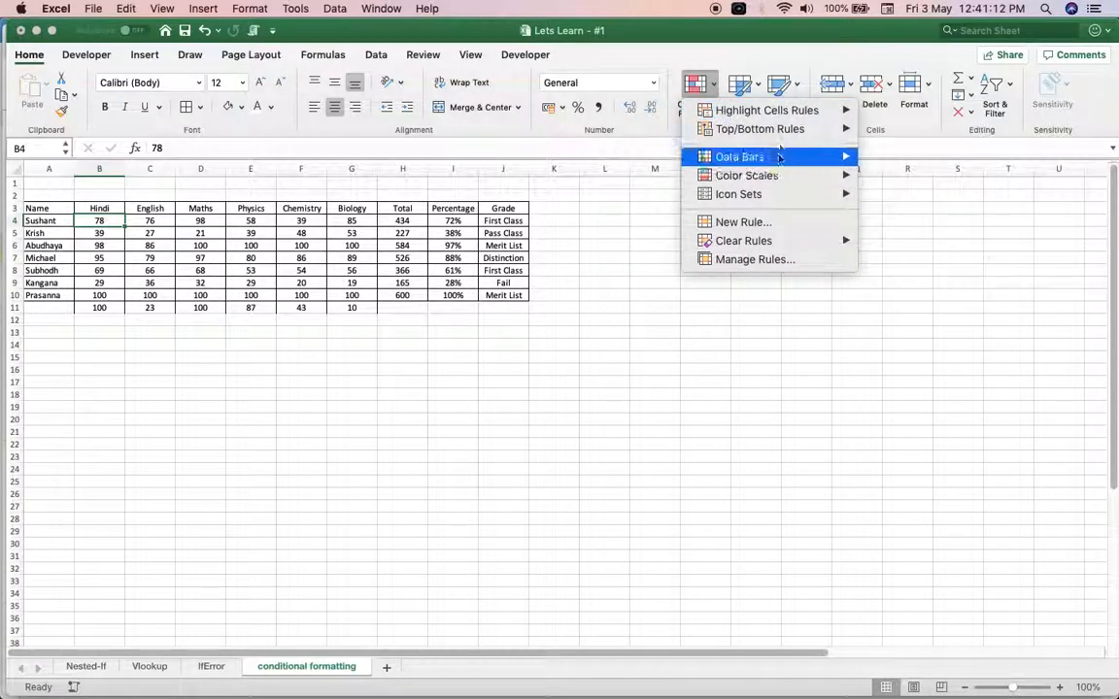
mouse_move(786, 138)
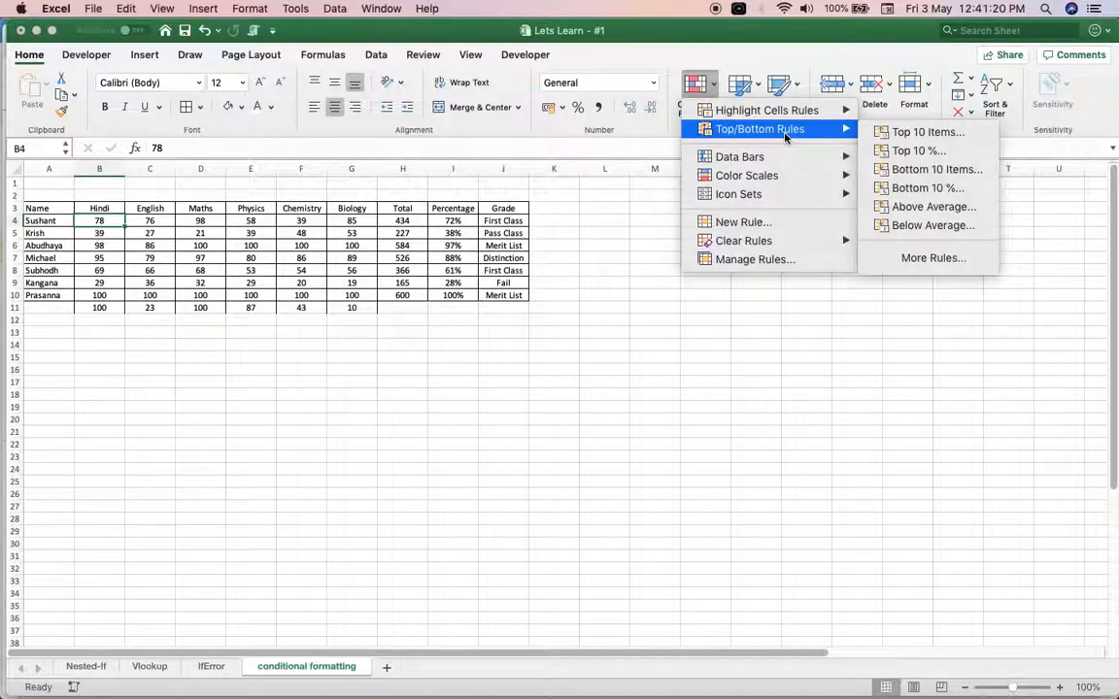
mouse_move(780, 171)
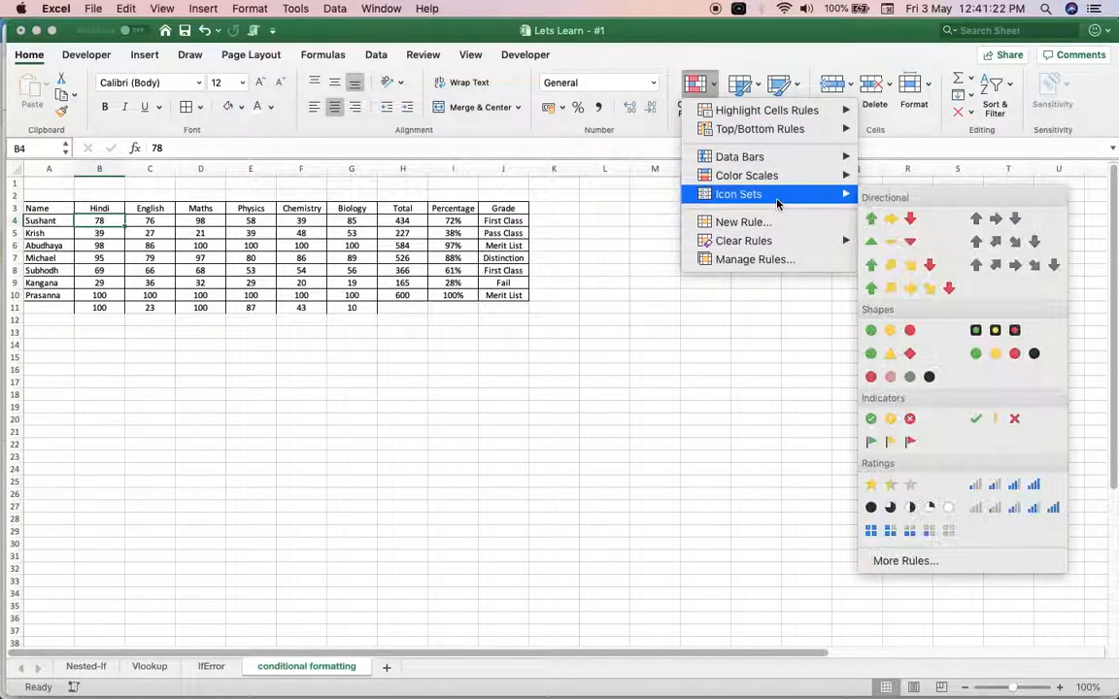
click(678, 331)
Step: Delete the marks in cells B11:G11 below the table
click(352, 308)
key(shift+Left)
key(shift+Left)
key(shift+Left)
key(shift+Left)
key(shift+Left)
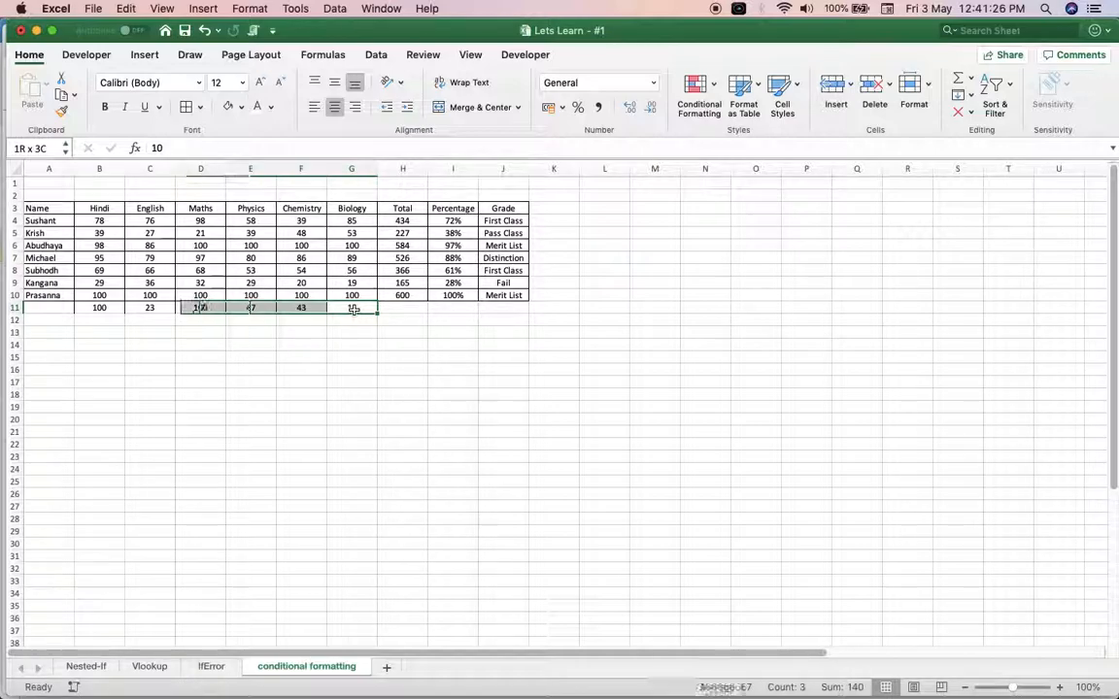
key(Delete)
key(Left)
key(Left)
key(Left)
key(Left)
key(Left)
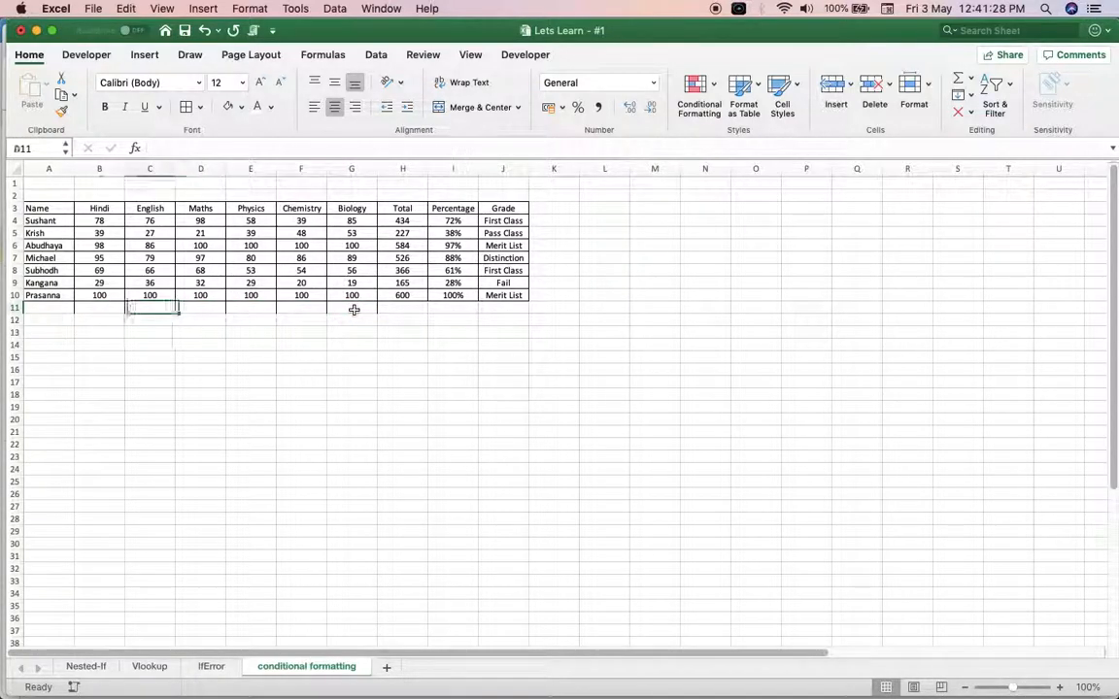
key(Up)
key(shift+Up)
key(shift+Up)
key(shift+Up)
key(shift+Up)
key(shift+Up)
key(shift+Up)
key(shift+Up)
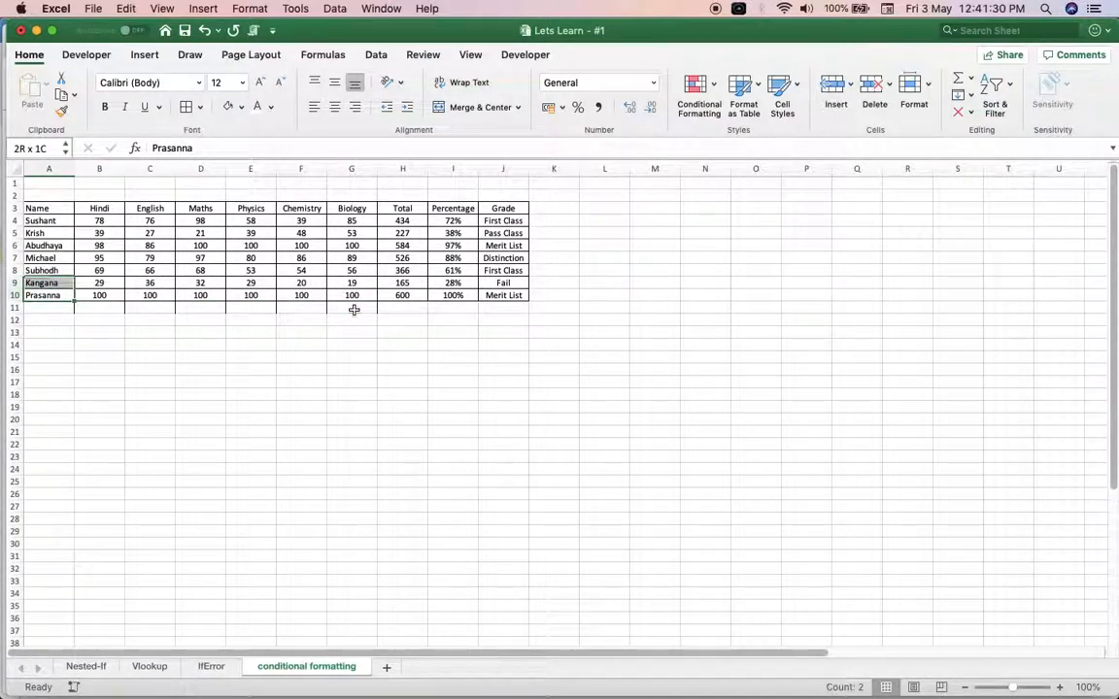
key(shift+Right)
key(shift+Right)
key(shift+Right)
key(shift+Right)
key(shift+Right)
key(shift+Right)
key(shift+Right)
key(shift+Right)
key(shift+Right)
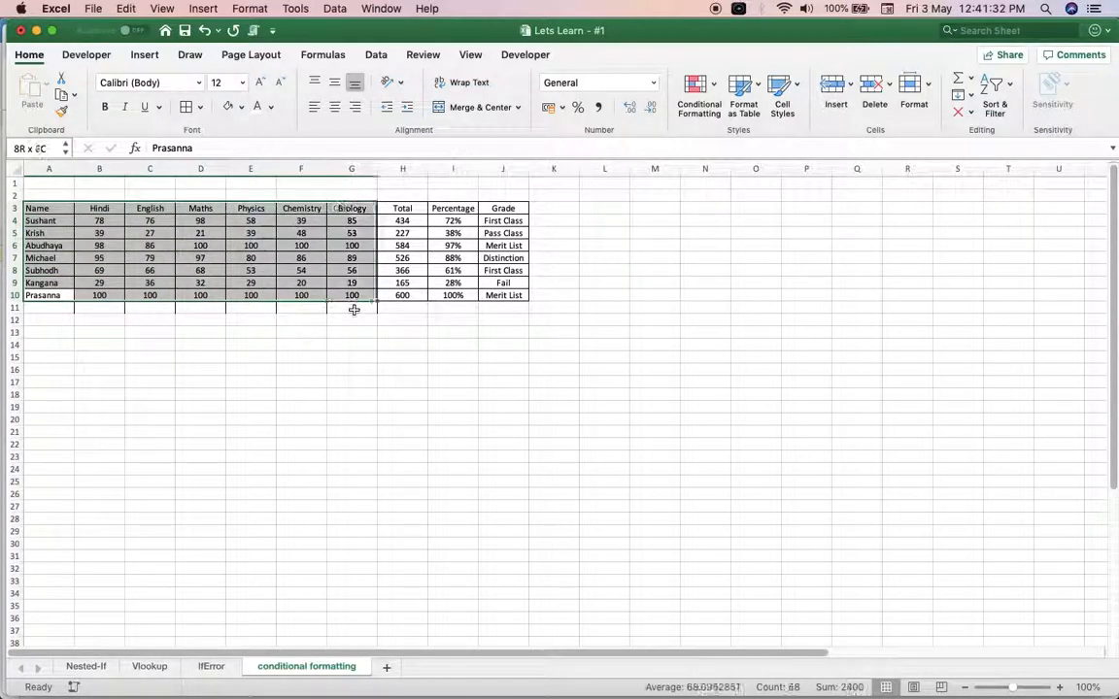
key(Down)
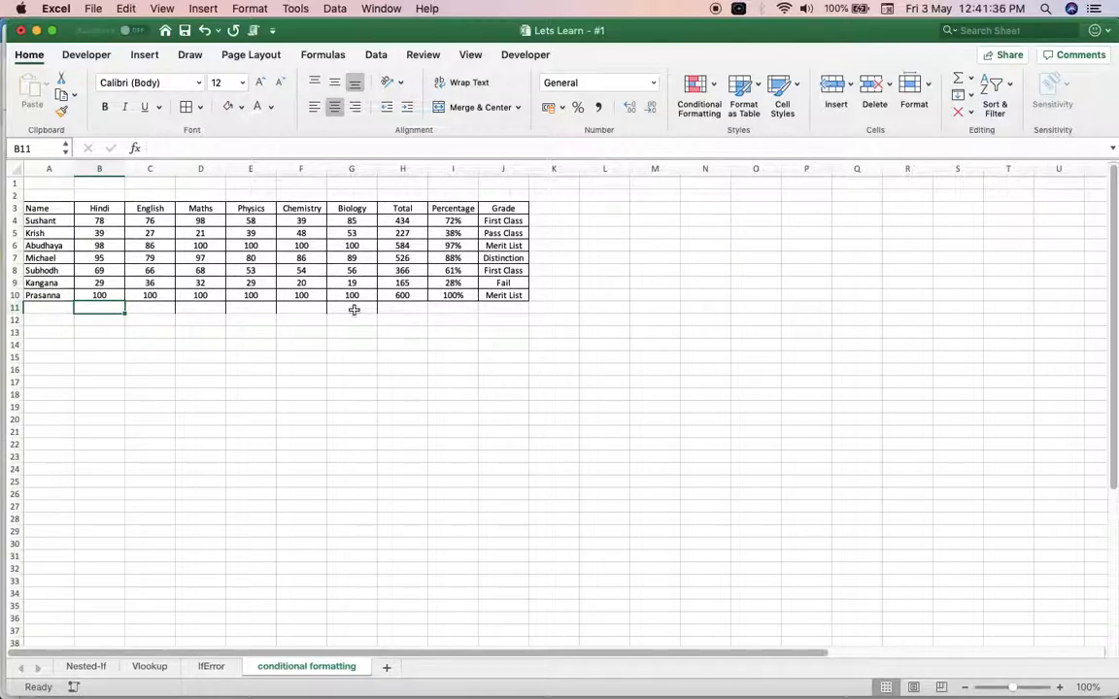